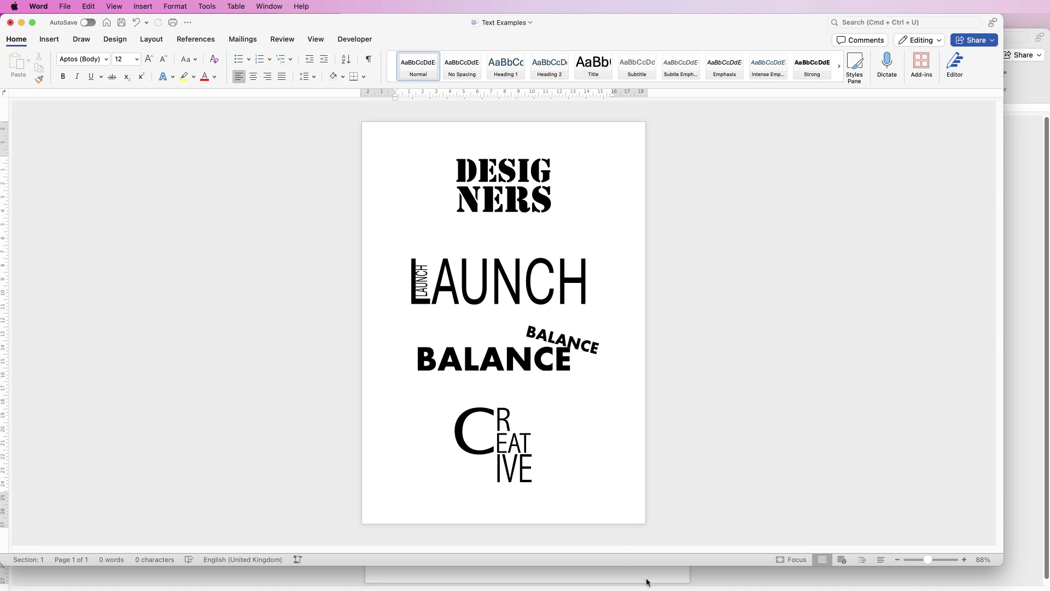
In a new blank document, draw a text box about 13.13 × 3.51 cm near the page top.
key("super+n")
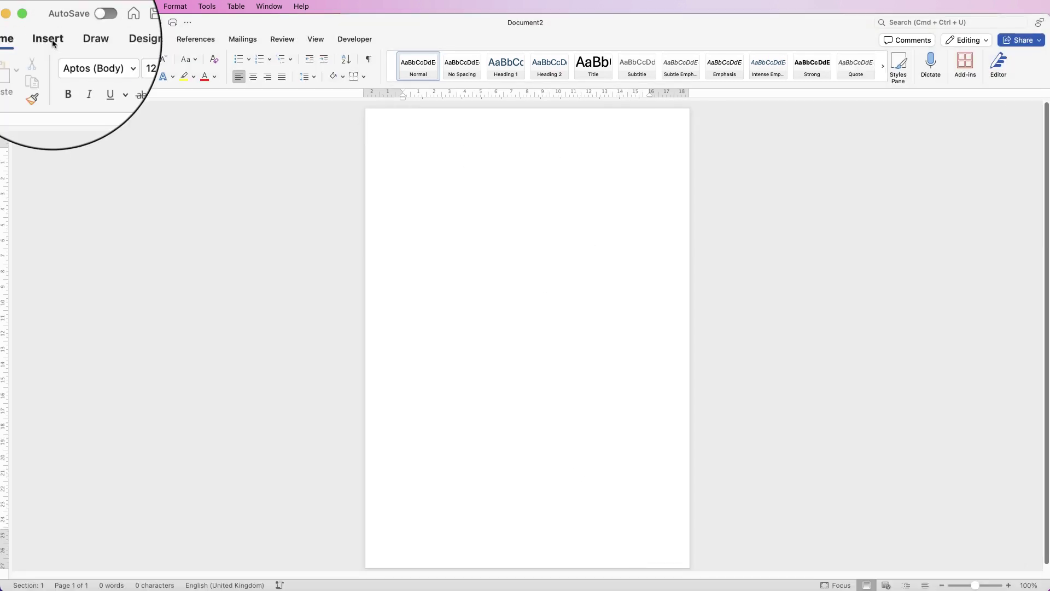
left_click(49, 38)
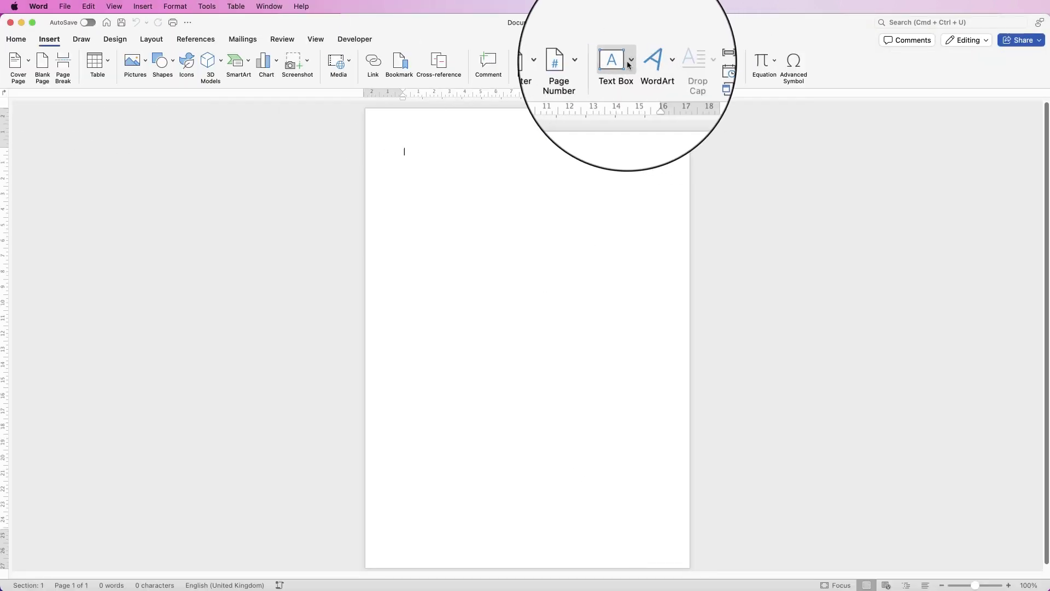
left_click(631, 62)
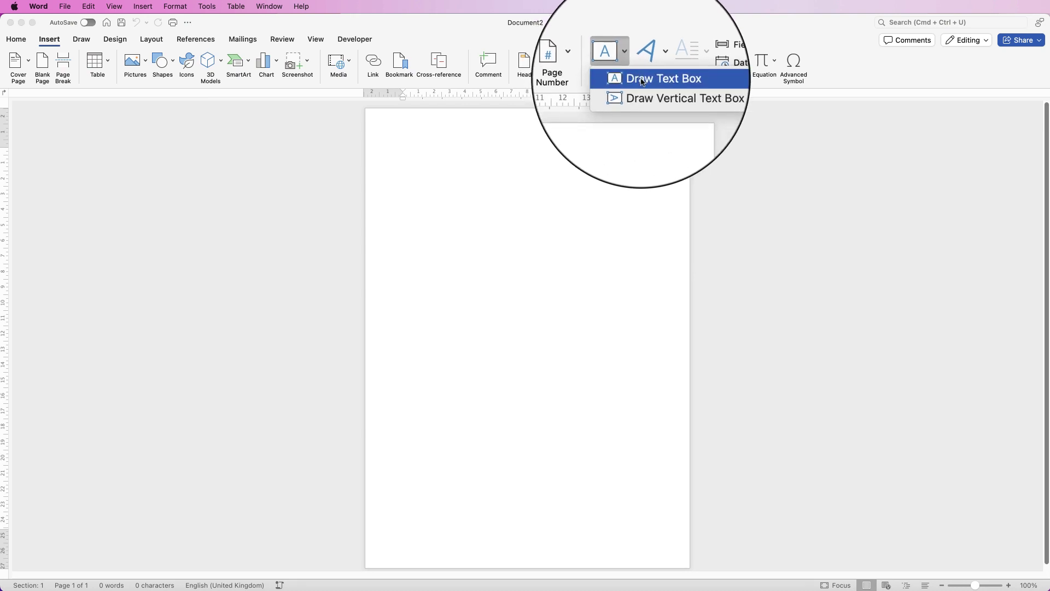
left_click(632, 91)
left_click_drag(411, 148, 613, 202)
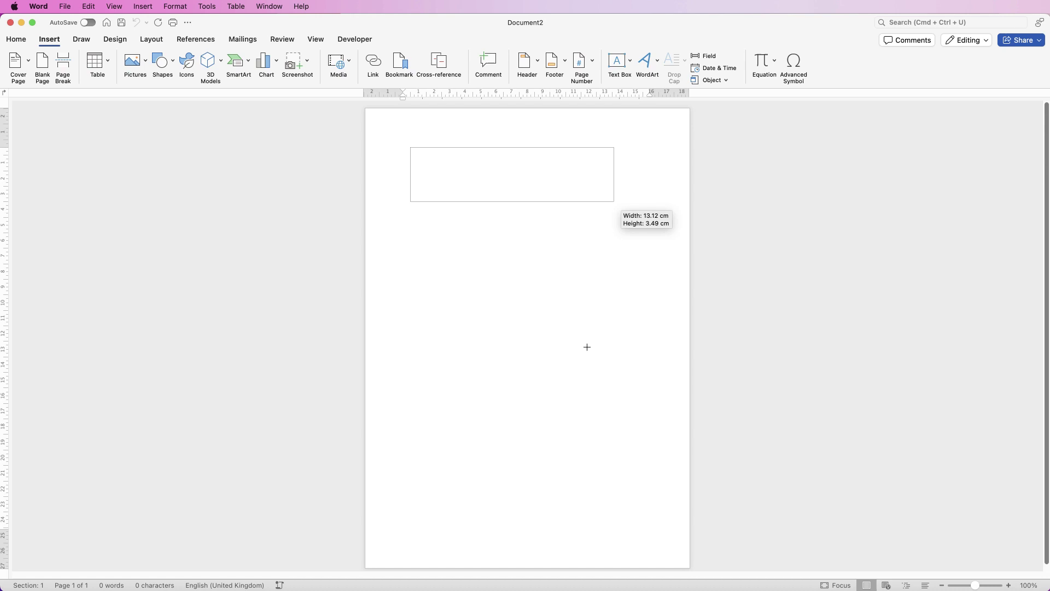
left_click_drag(613, 202, 614, 201)
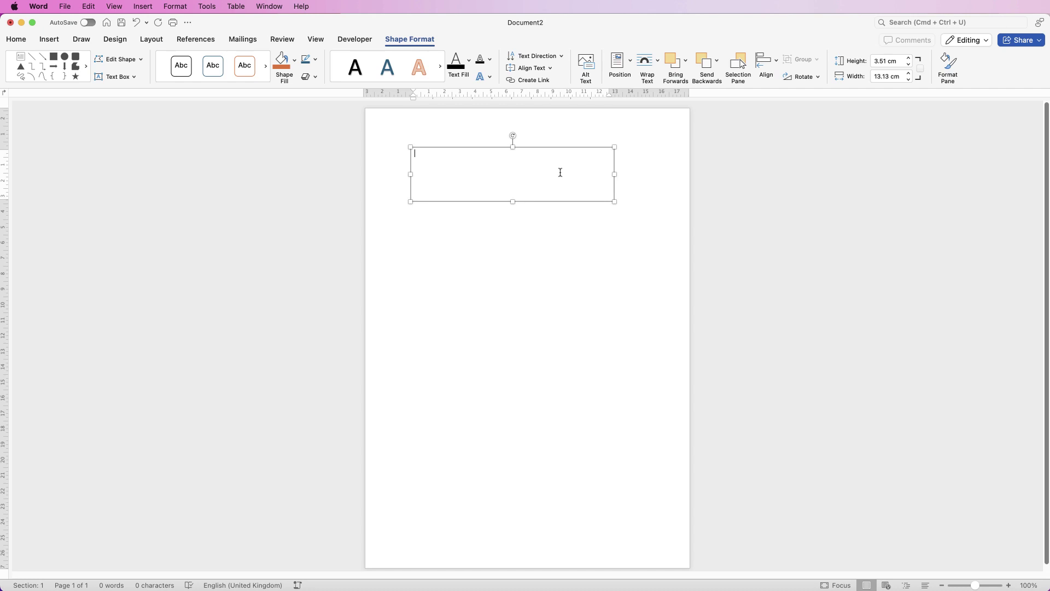
Deselect the text box and set the page colour to light grey.
left_click(561, 250)
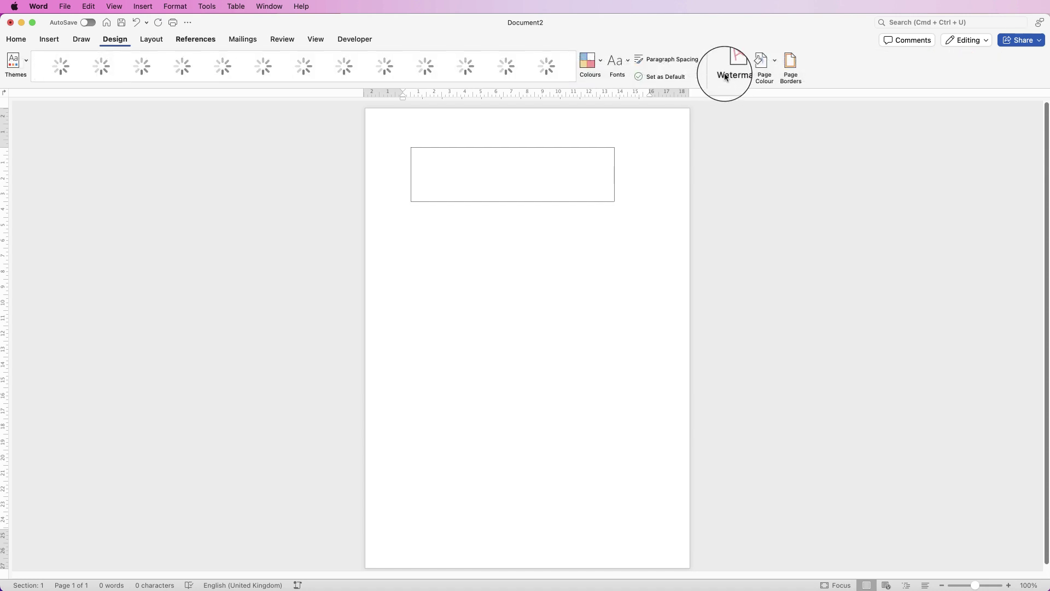
left_click(777, 61)
left_click(758, 156)
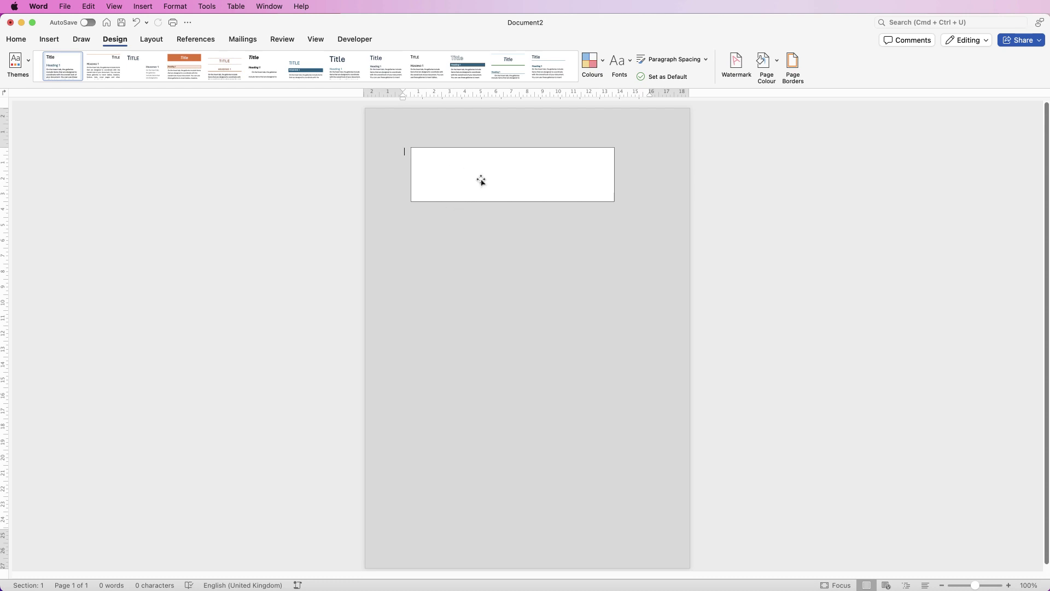
Paste DESIGNERS into the text box and give the box no outline and no fill.
left_click(454, 162)
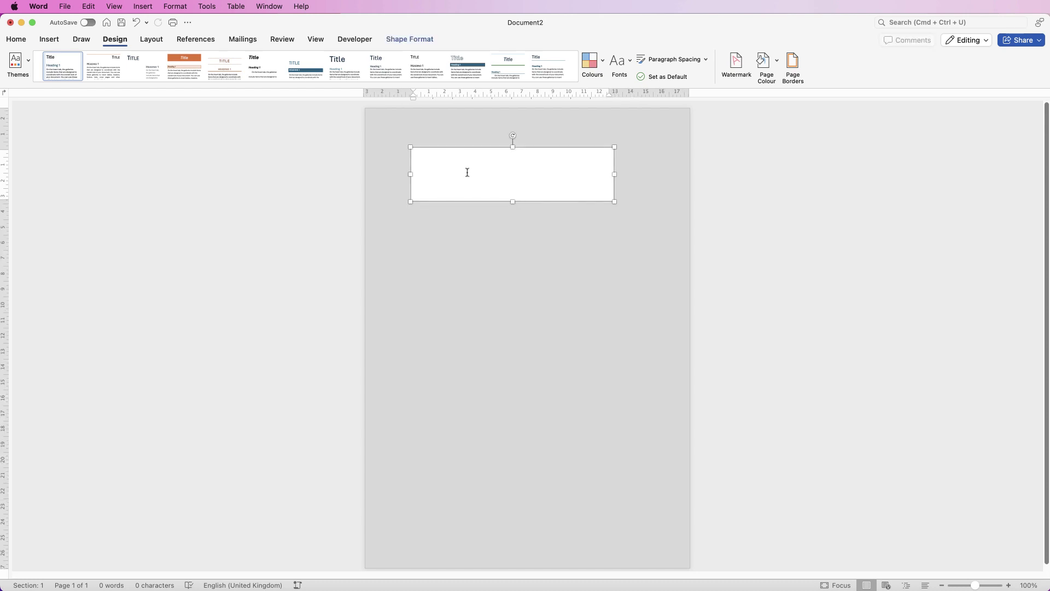
type("DESIGNERS")
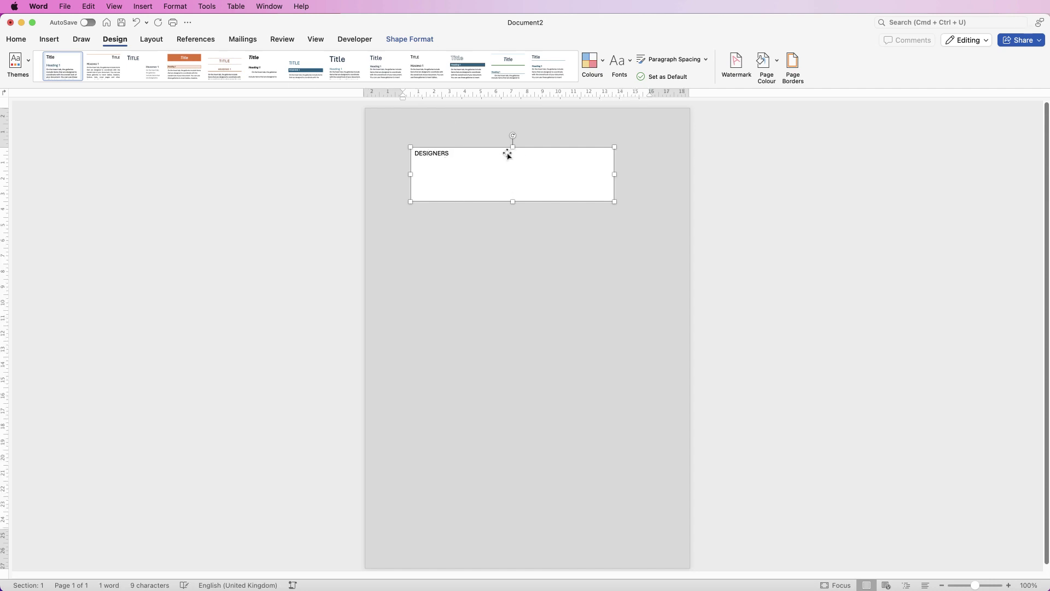
left_click(396, 40)
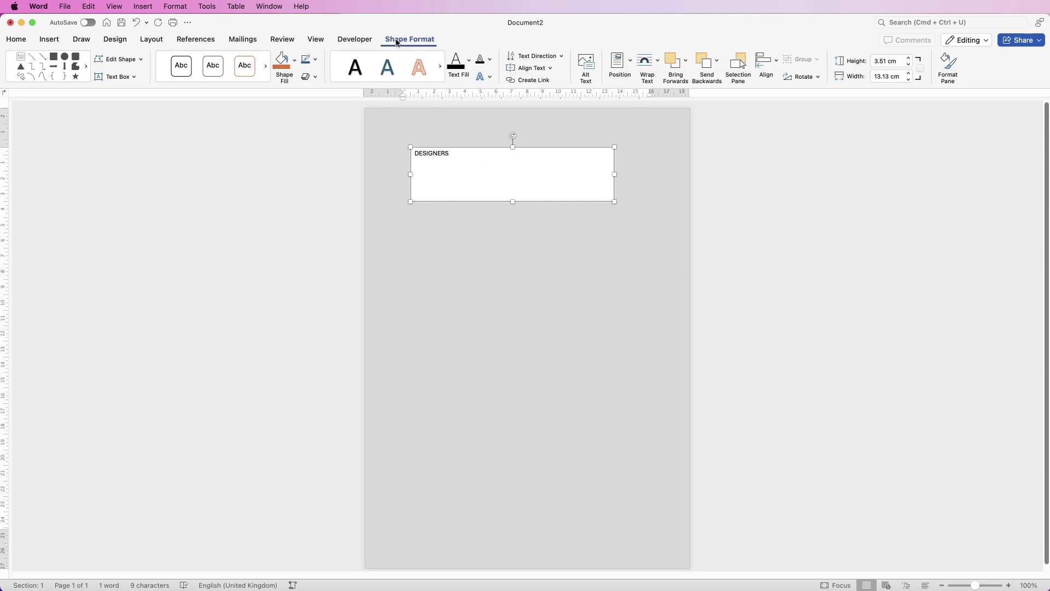
left_click(317, 63)
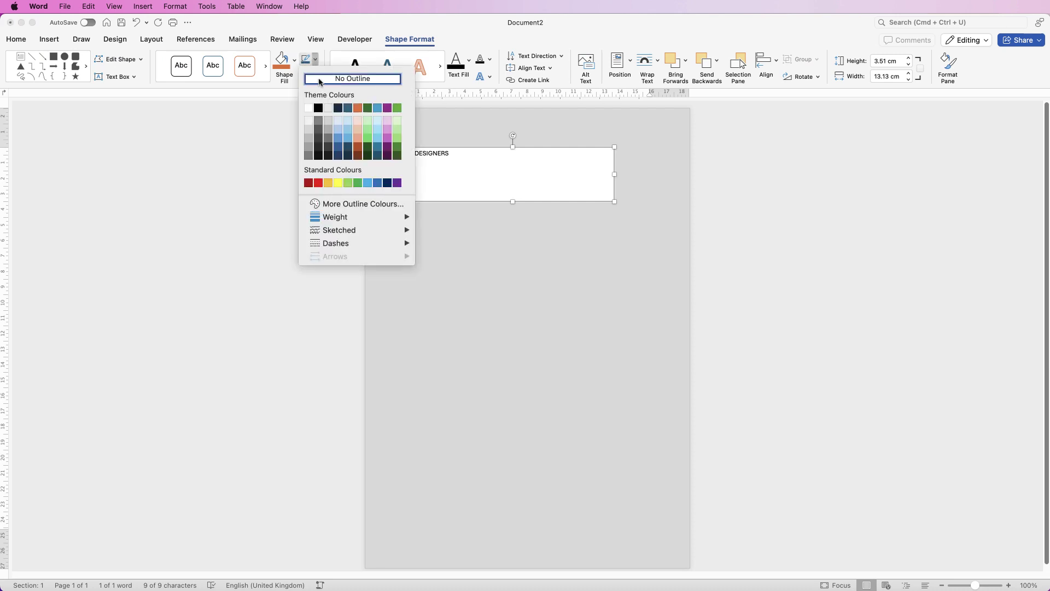
left_click(321, 81)
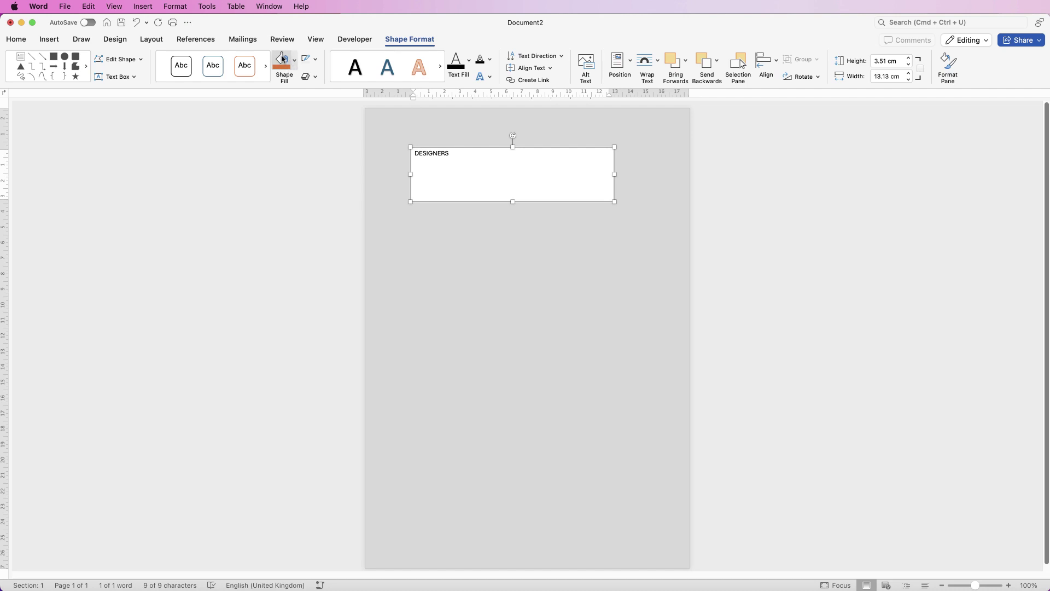
left_click(295, 60)
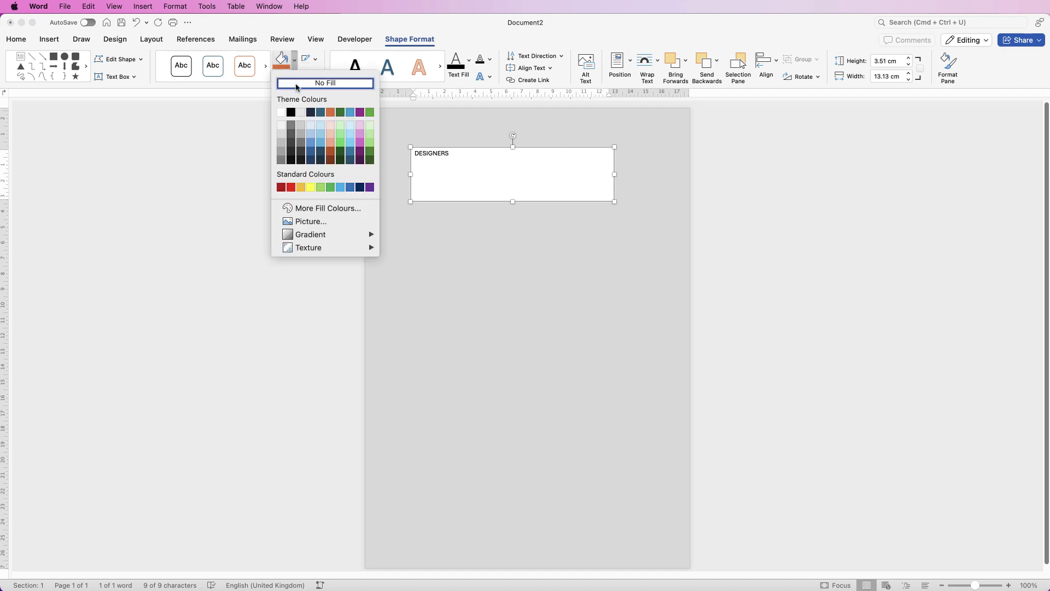
left_click(295, 83)
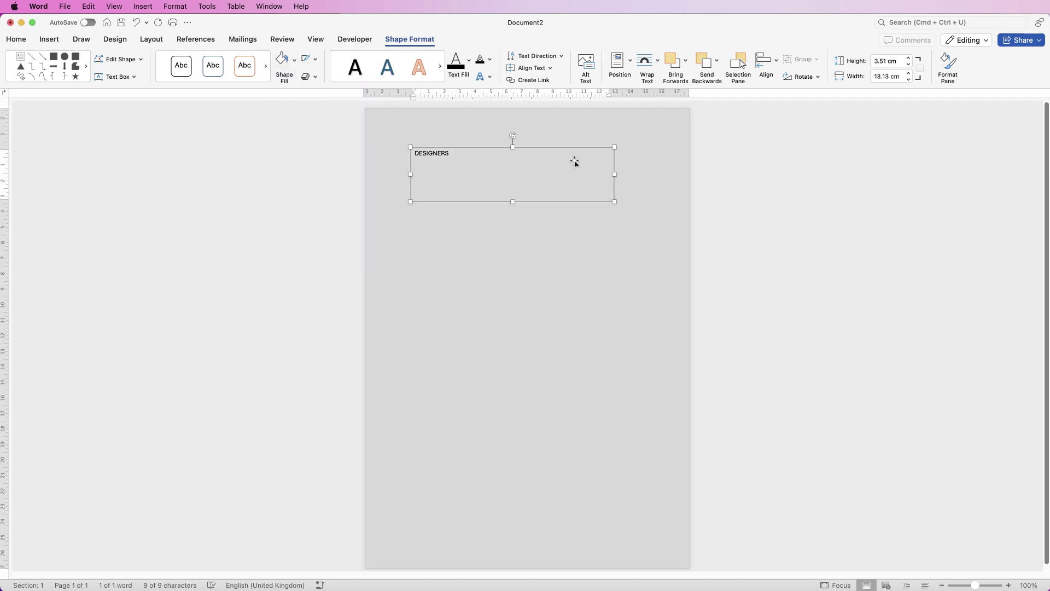
left_click(427, 255)
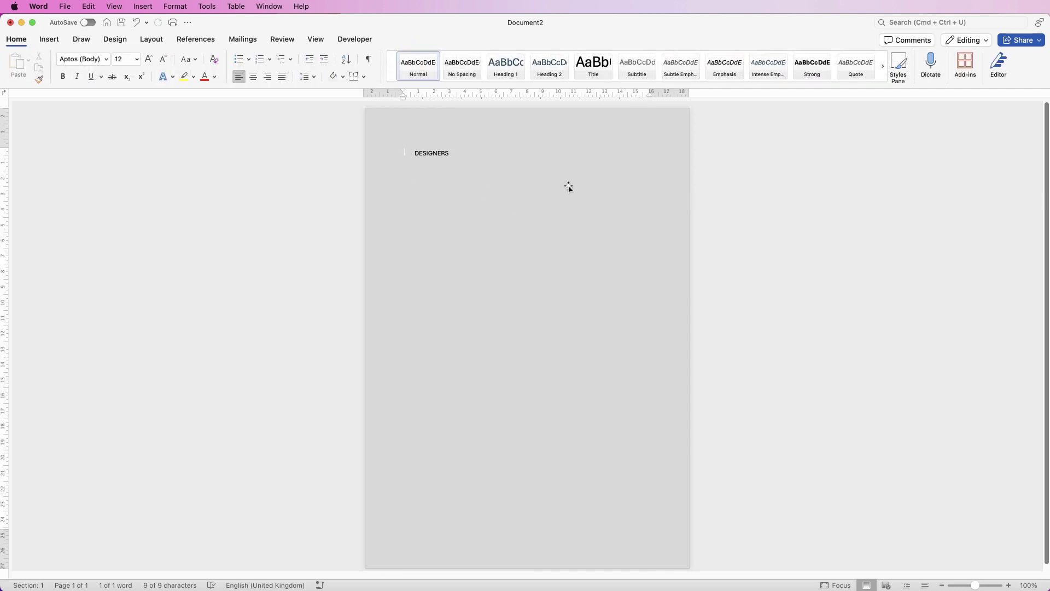
left_click(443, 158)
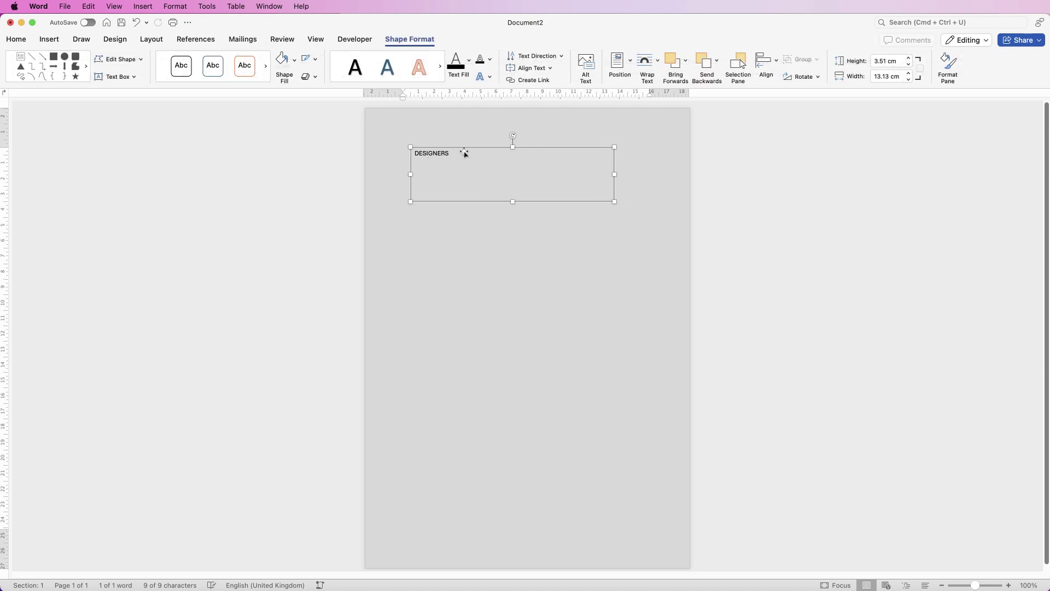
Set the word DESIGNERS in the Stencil font at 72 pt.
left_click_drag(465, 153, 415, 154)
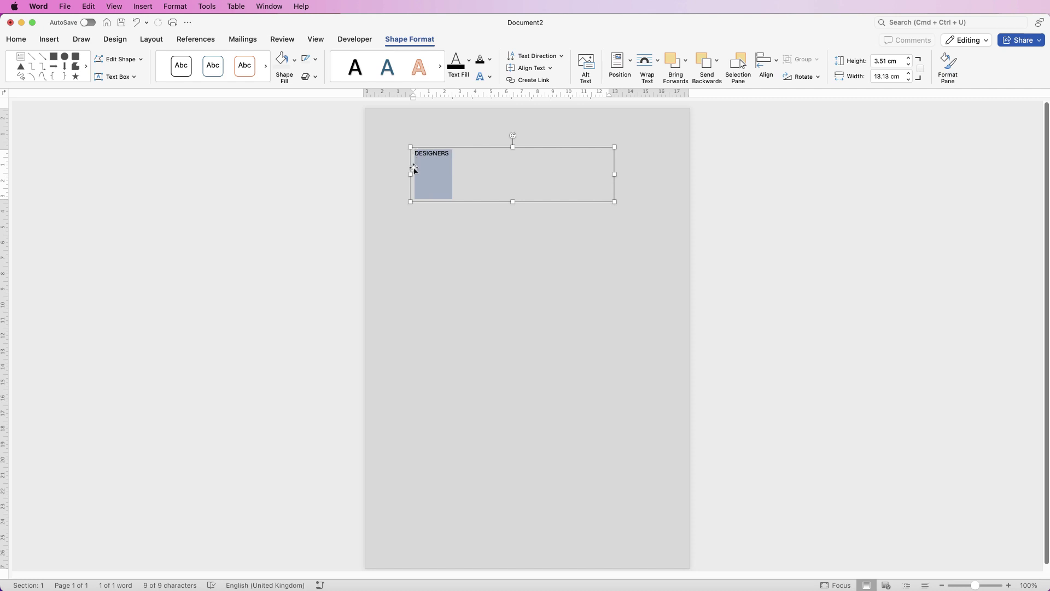
left_click(16, 39)
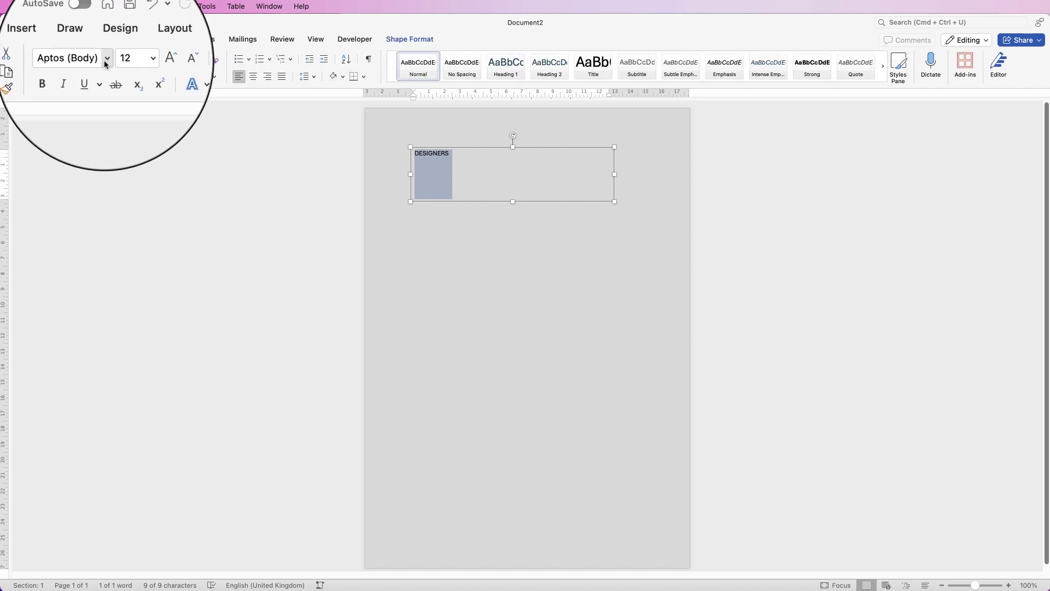
left_click(105, 60)
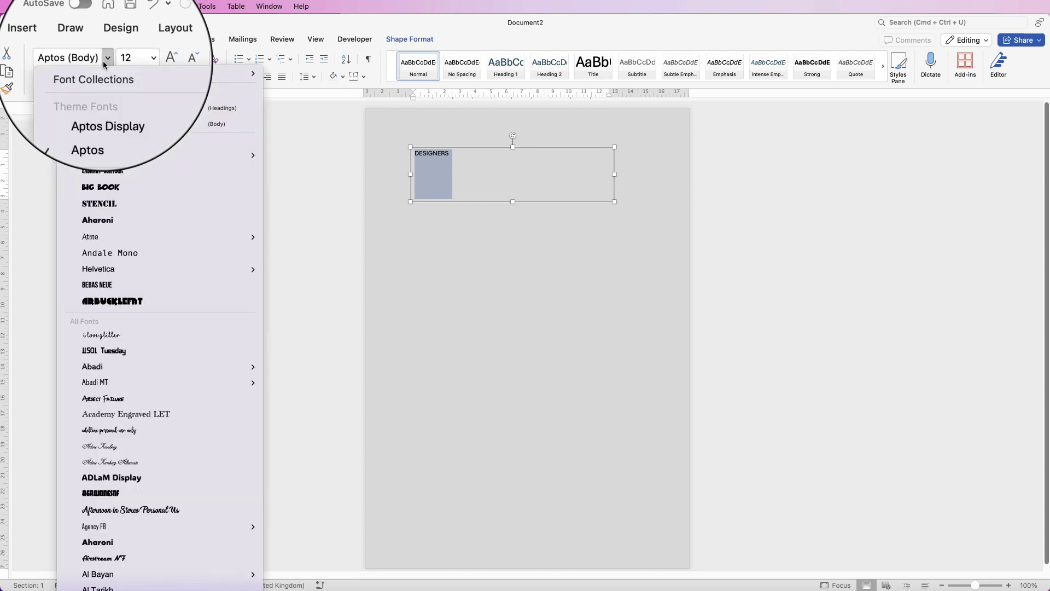
left_click(105, 204)
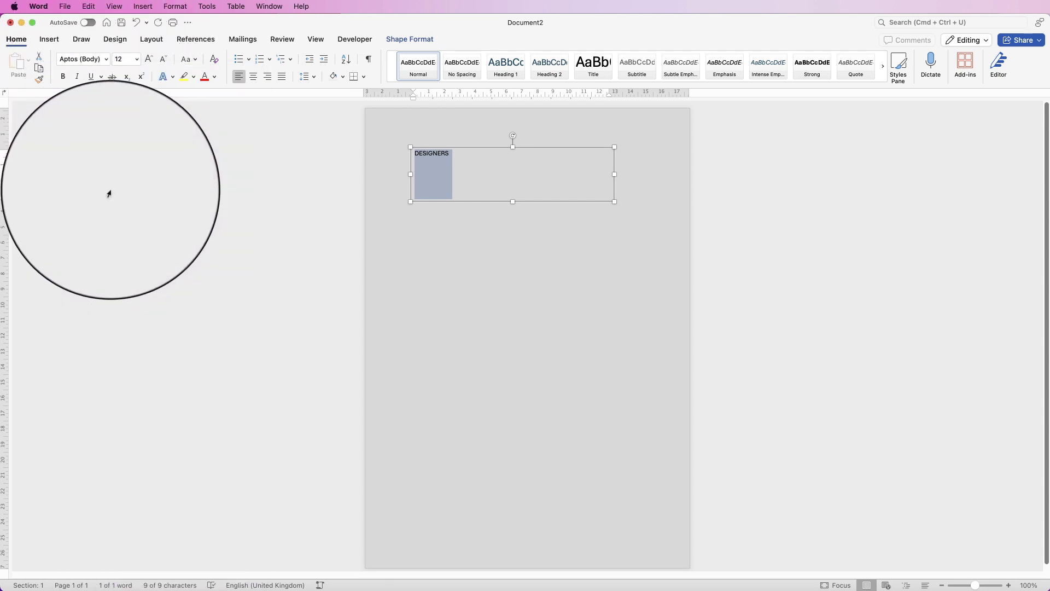
left_click(149, 60)
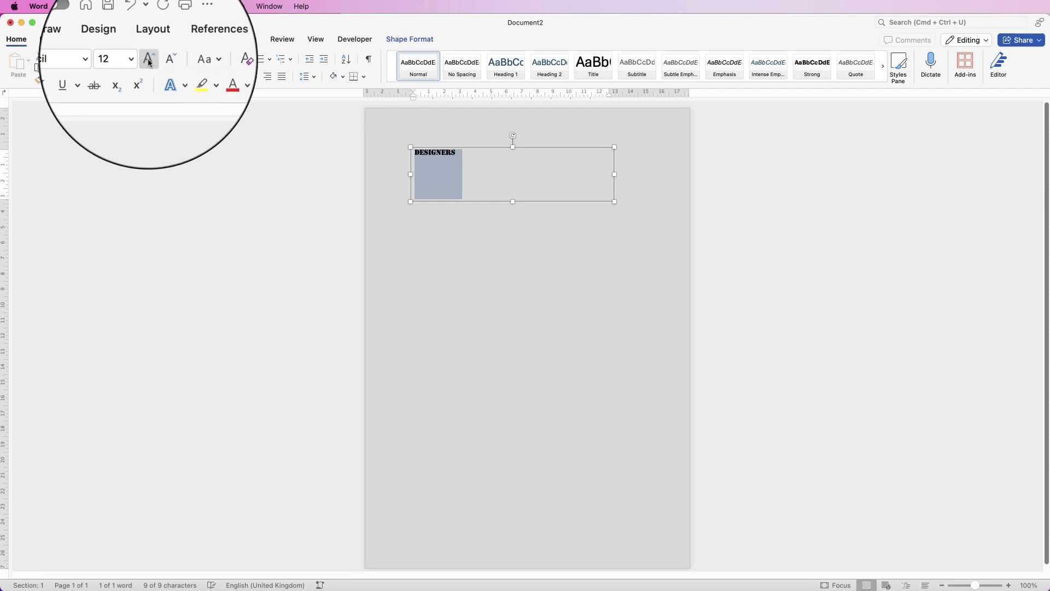
left_click(149, 60)
left_click(148, 60)
left_click(149, 60)
left_click(149, 60)
left_click(149, 60)
left_click(149, 60)
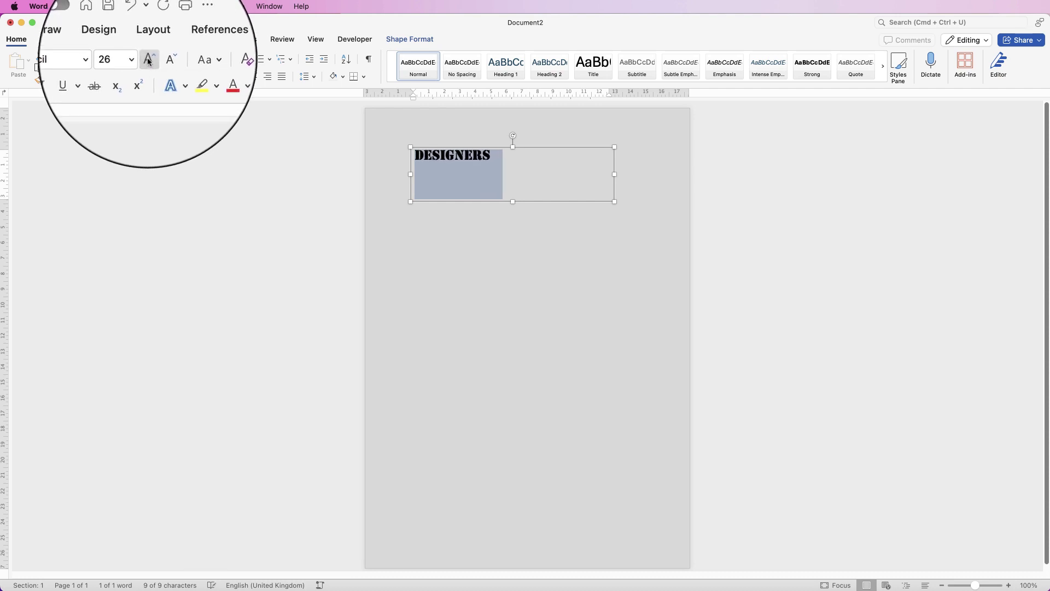
left_click(149, 60)
left_click(149, 60)
left_click(149, 60)
left_click(148, 60)
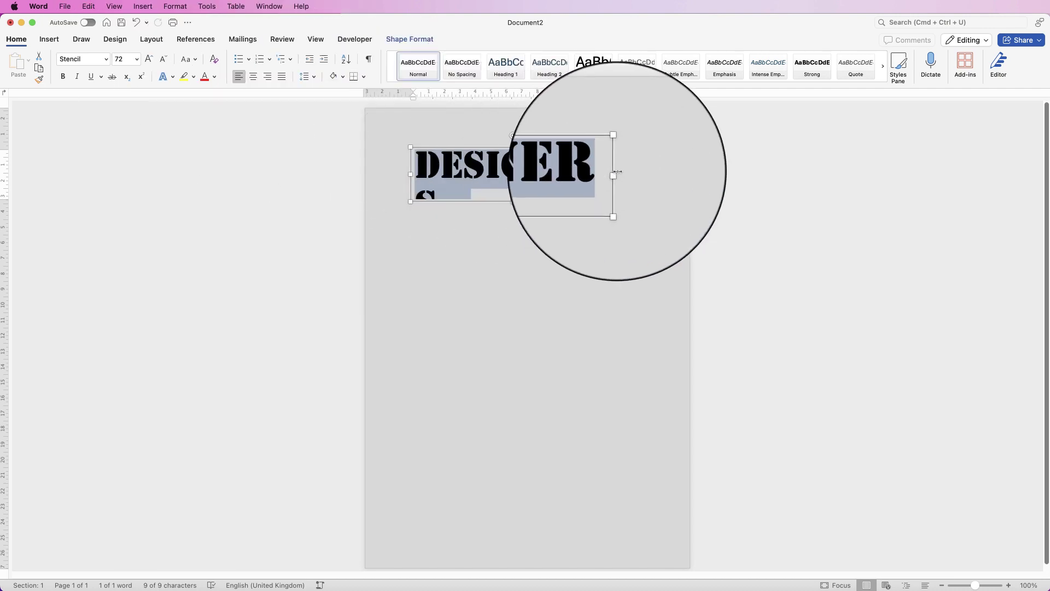
Widen and shorten the text box so DESIGNERS fits on one line.
left_click_drag(615, 174, 634, 175)
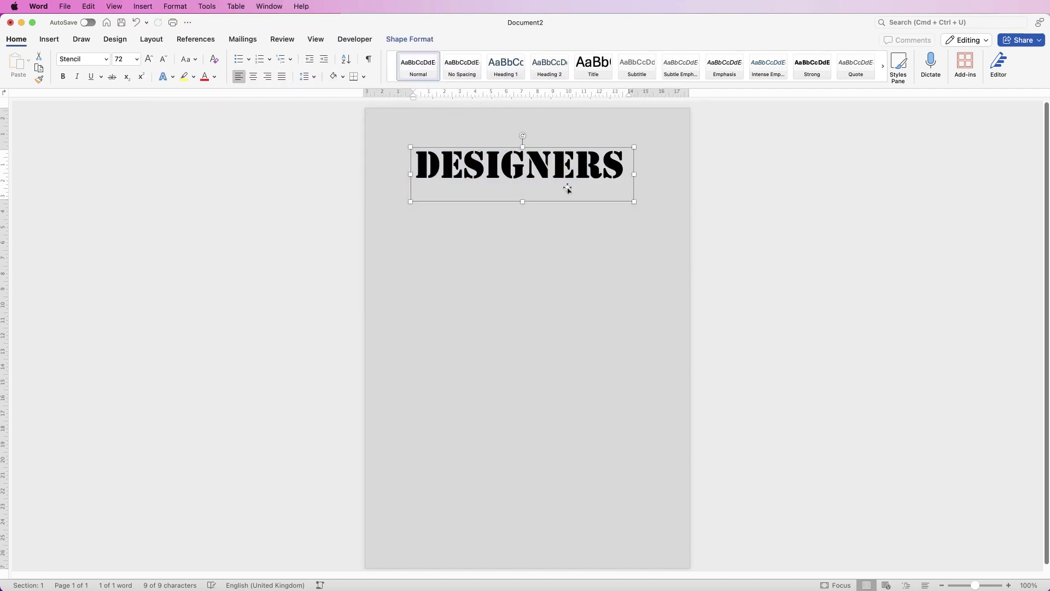
left_click_drag(522, 203, 522, 191)
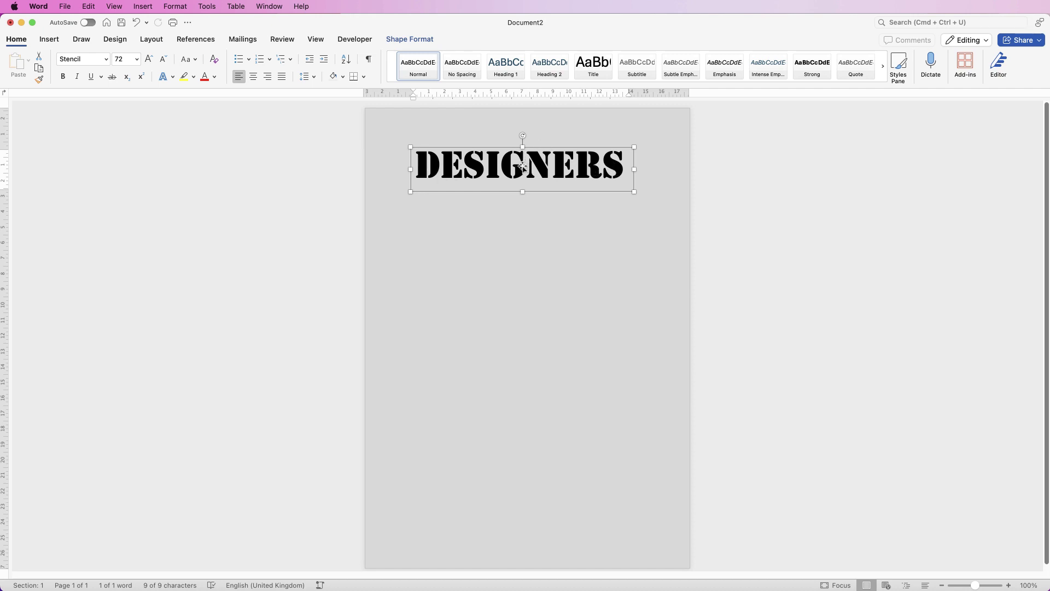
key("Escape")
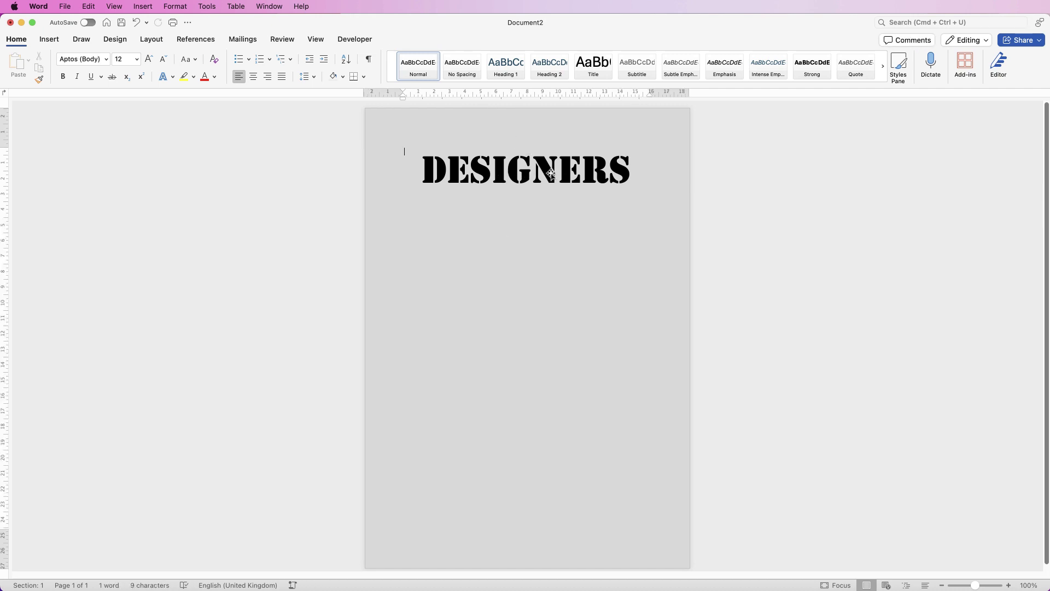
Place copies of the DESIGNERS box stacked down the page below the original.
left_click(516, 174)
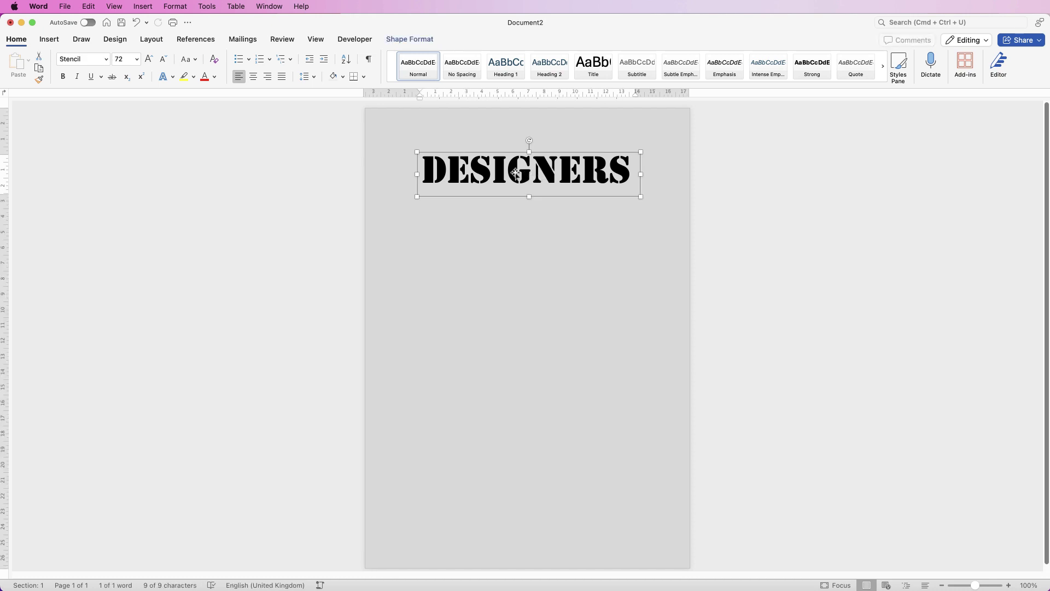
left_click_drag(526, 176, 523, 397)
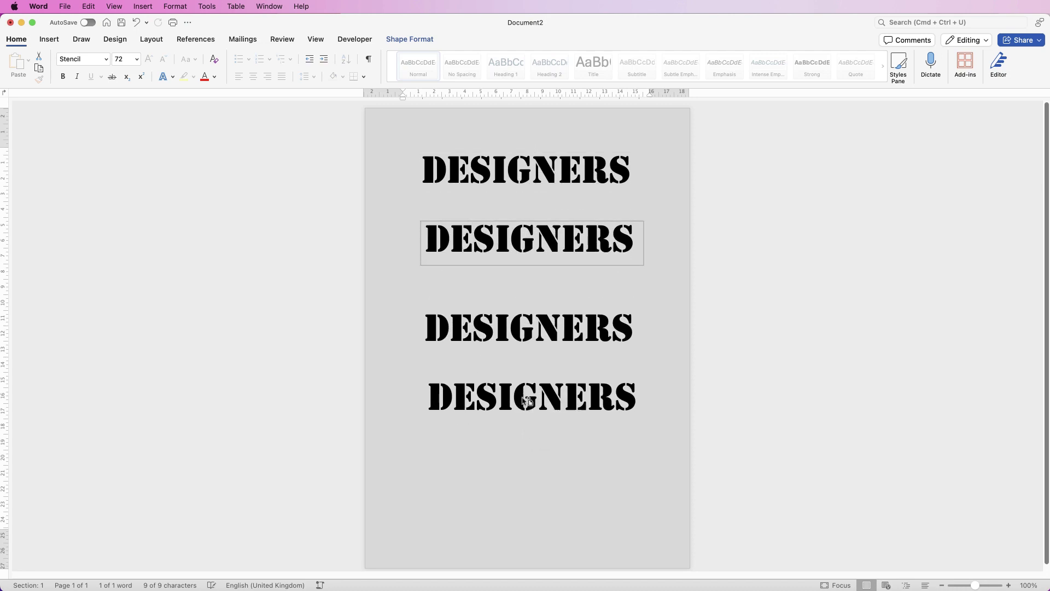
left_click(502, 448)
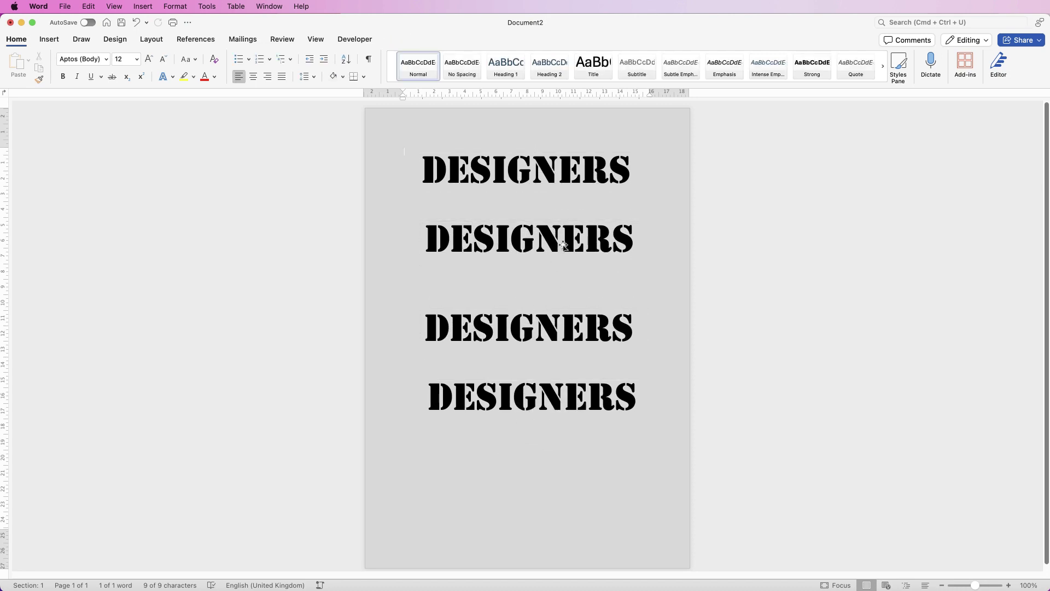
Put the insertion point at the end of the second box's DESIGNERS text.
left_click(533, 239)
left_click(631, 253)
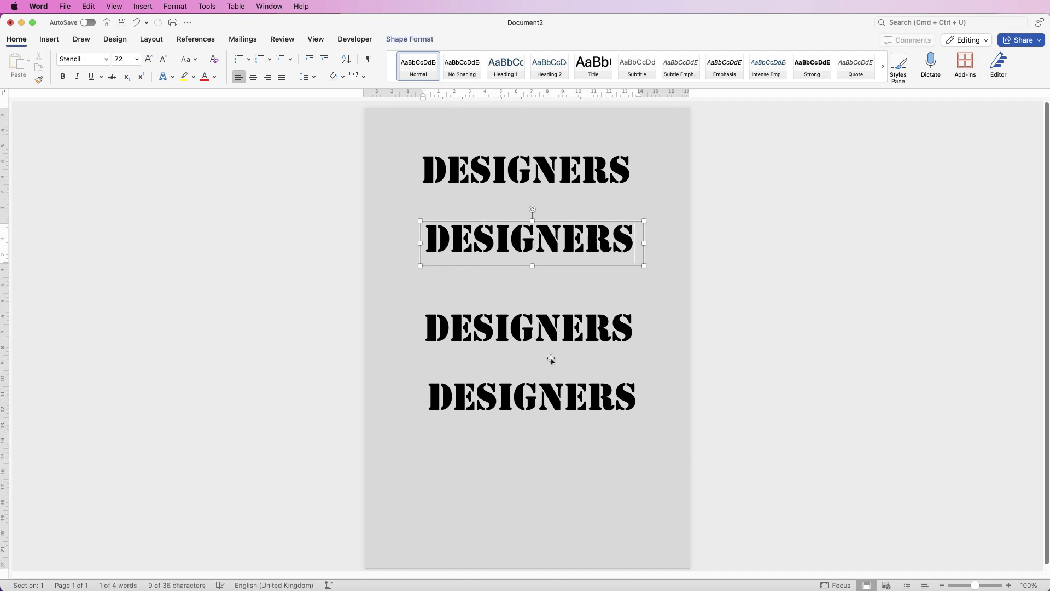
left_click(632, 243)
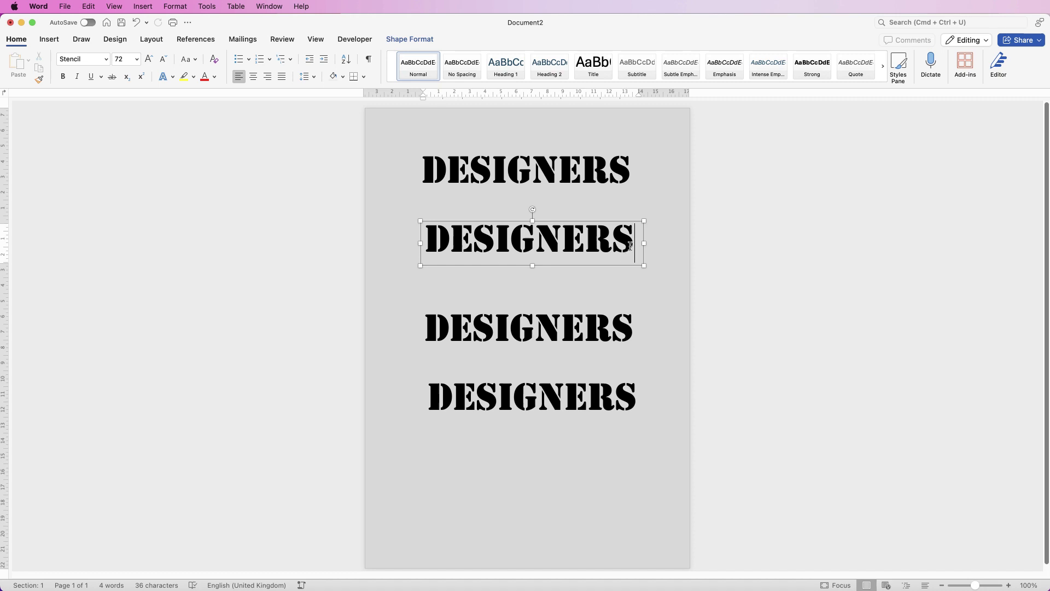
Replace the second box's word with LAUNCH in a sans font.
double_click(631, 243)
type("LAUNCH")
left_click_drag(575, 236, 425, 236)
left_click(82, 59)
left_click(137, 274)
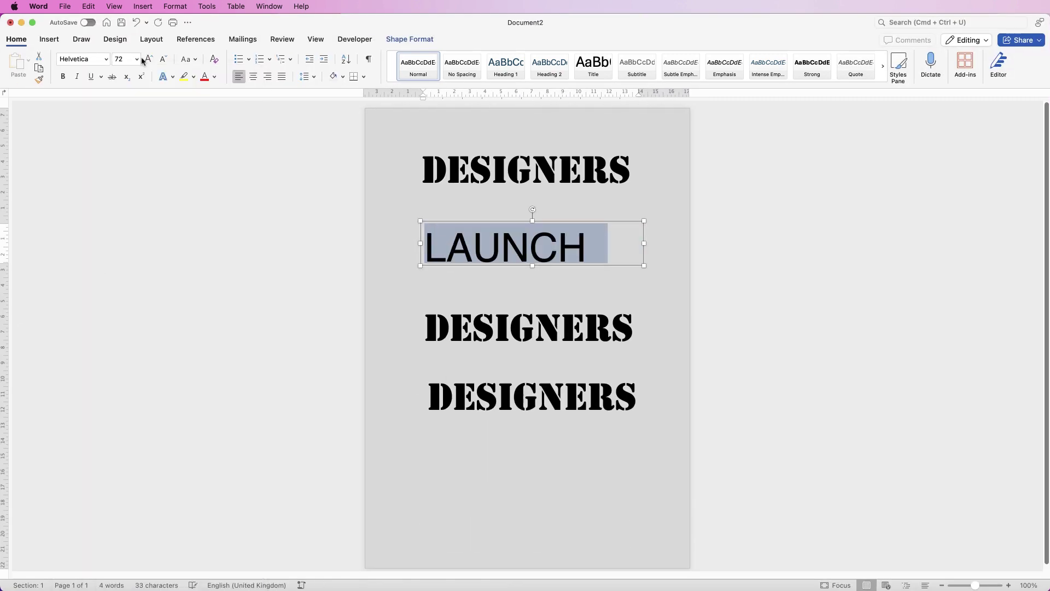
Replace the third box's word with BALANCE in a narrow sans font.
double_click(429, 332)
type("BALANCE")
left_click(82, 59)
left_click(110, 257)
Change the fourth box to CREATIVE in Abadi MT at 100 pt, centred.
double_click(438, 397)
type("CREATIVE")
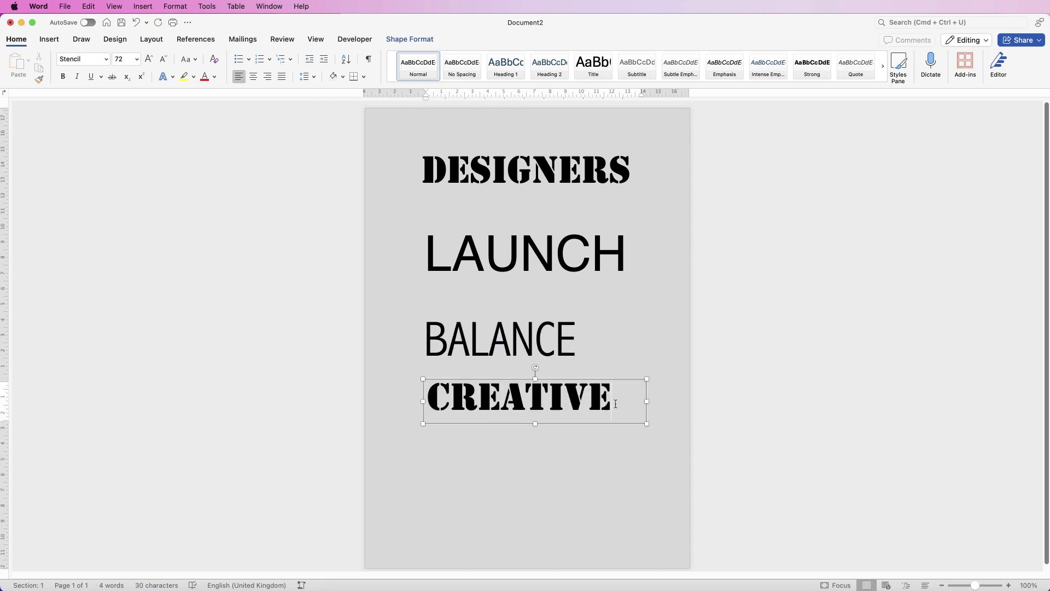
double_click(438, 402)
left_click(82, 58)
left_click(110, 257)
left_click(150, 59)
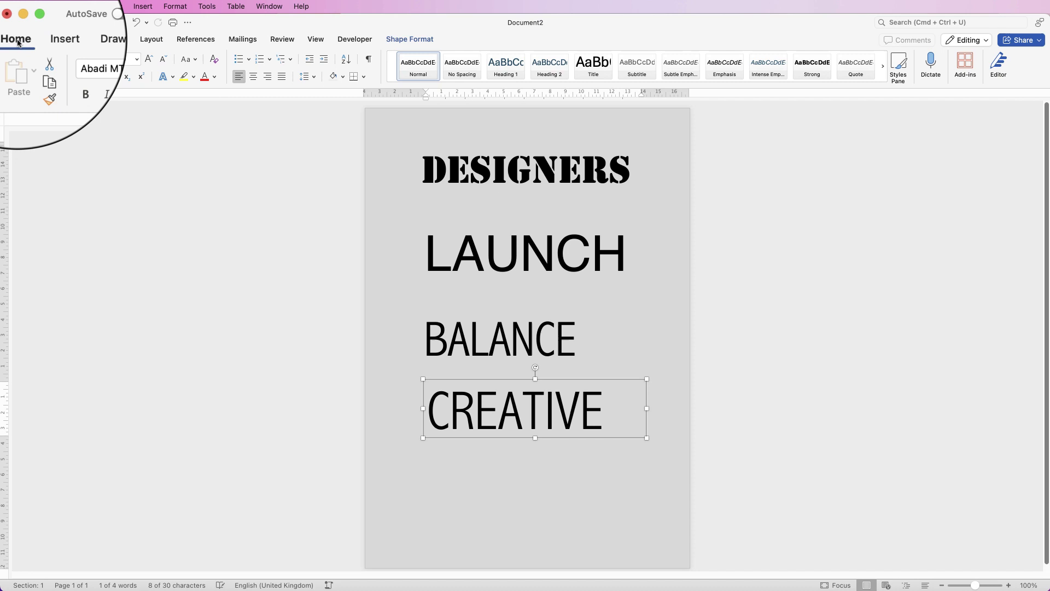
left_click(254, 80)
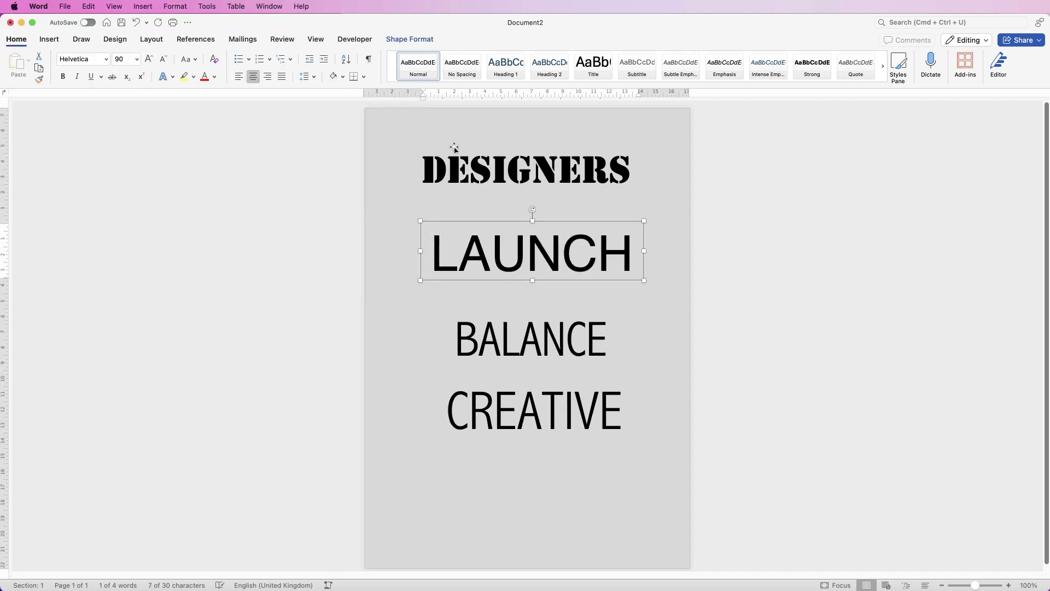
left_click(656, 222)
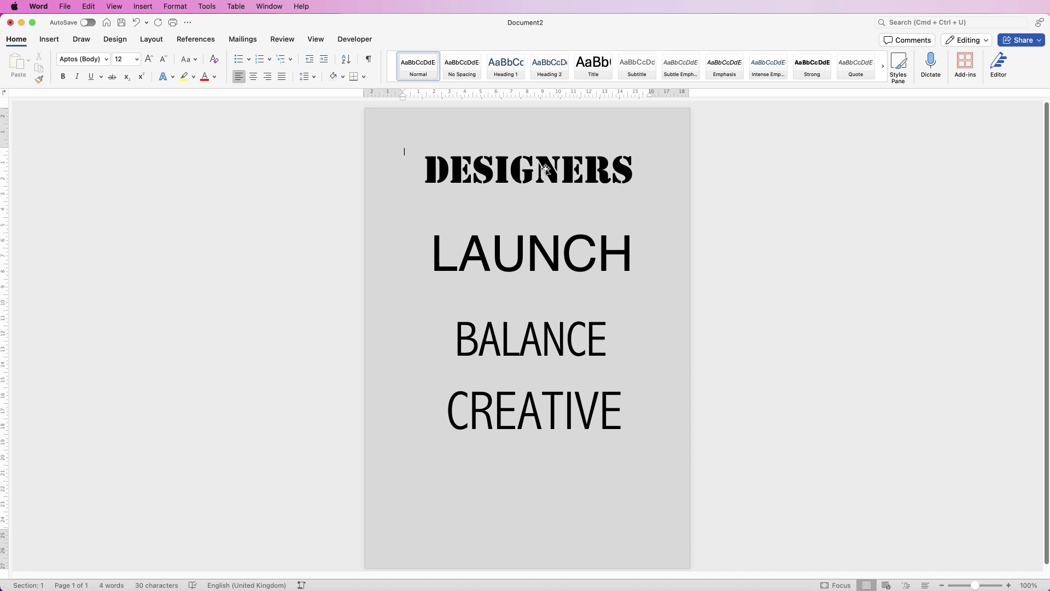
Save the DESIGNERS text box as PNG picture Picture 1.png, replacing the existing file.
left_click(544, 174)
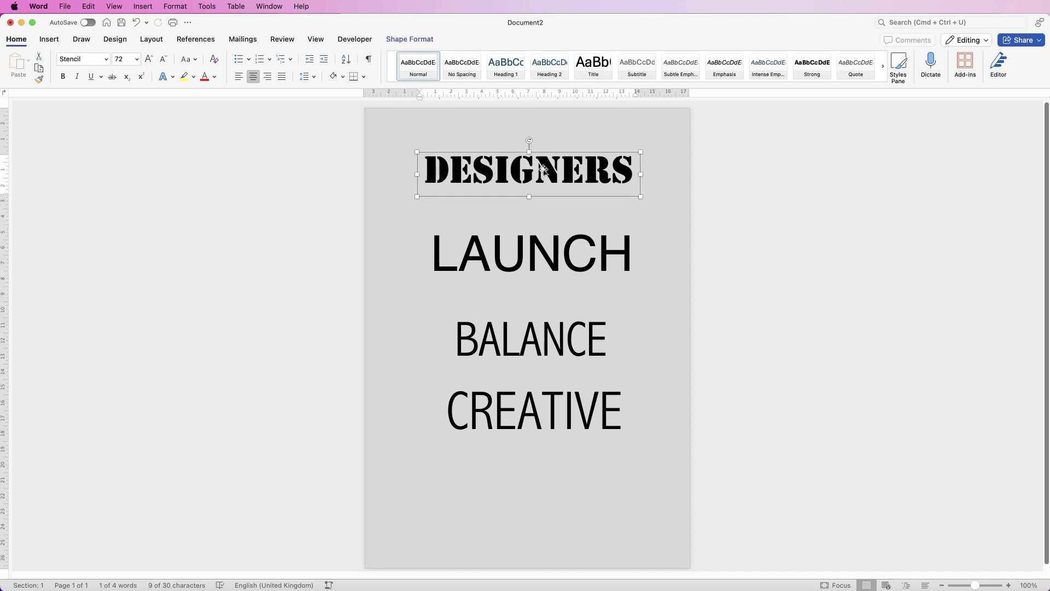
right_click(544, 173)
left_click(571, 307)
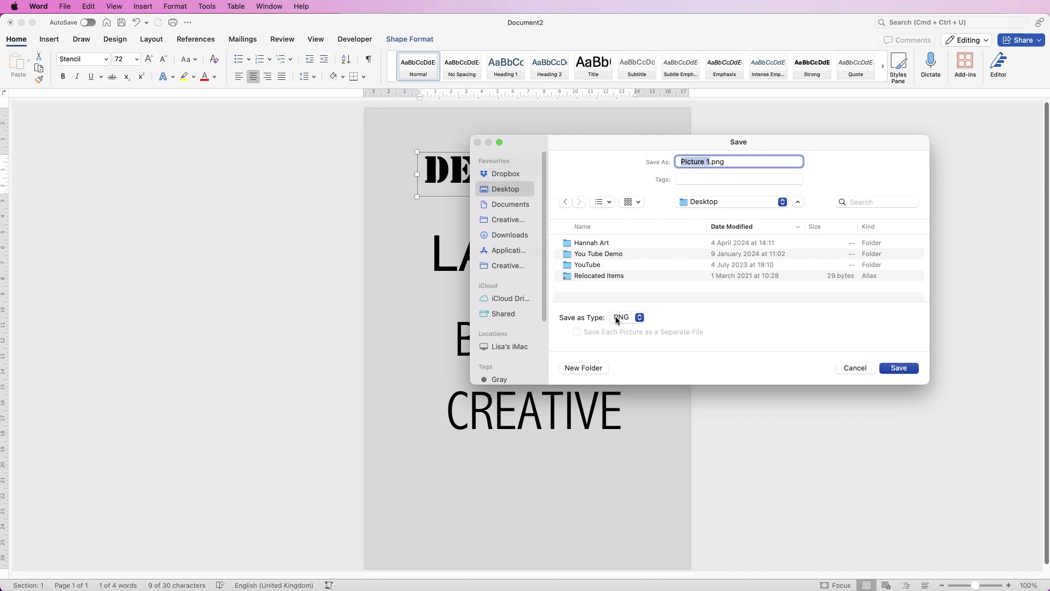
left_click(640, 318)
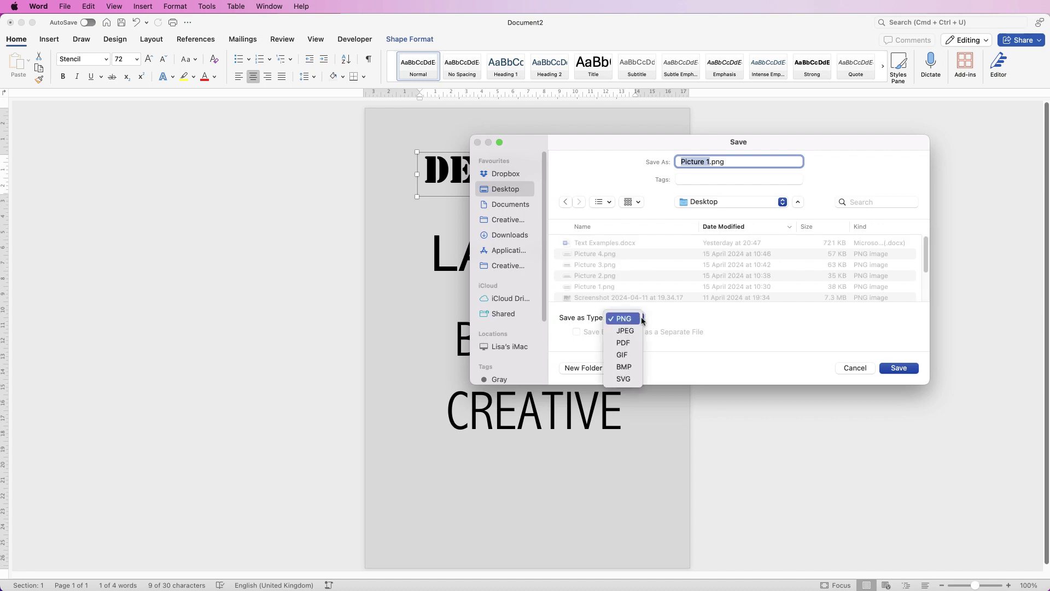
left_click(625, 320)
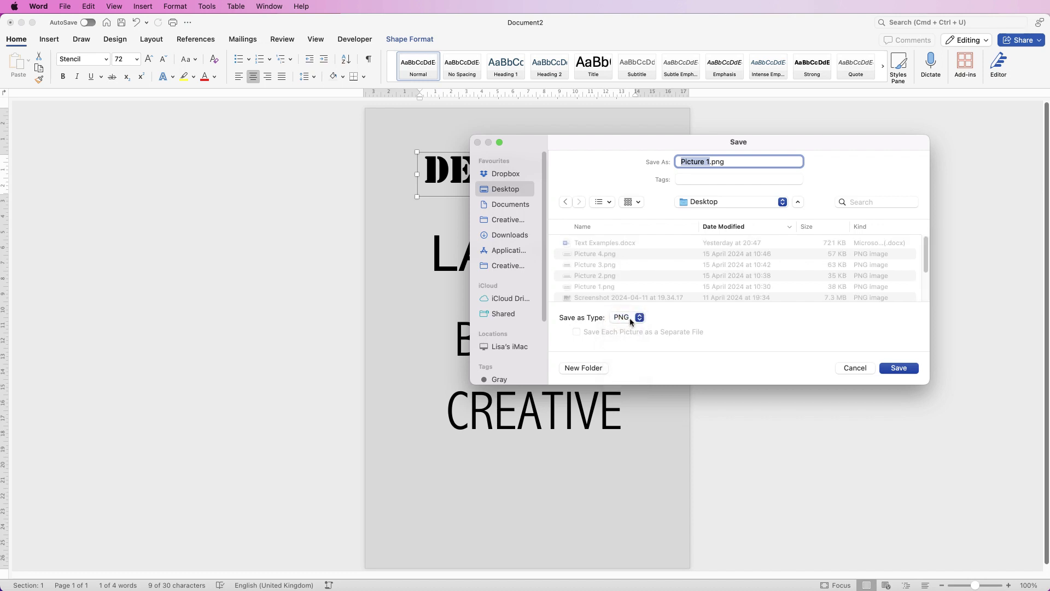
left_click(900, 369)
key("Return")
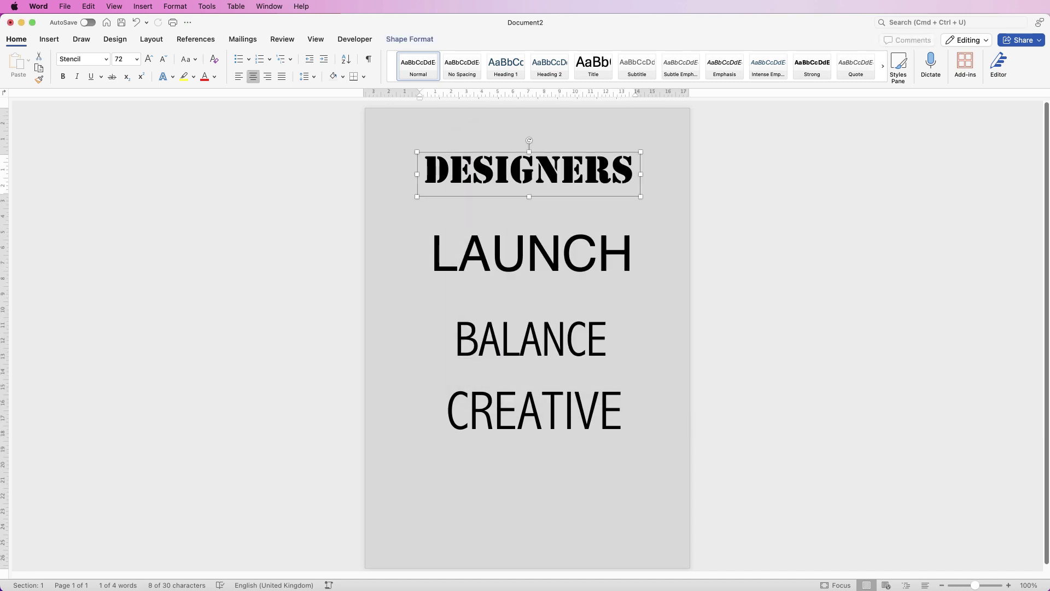
Undo the text boxes and grey page colour back to a plain white page.
key("super+z")
key("super+z")
key("super+z")
key("super+z")
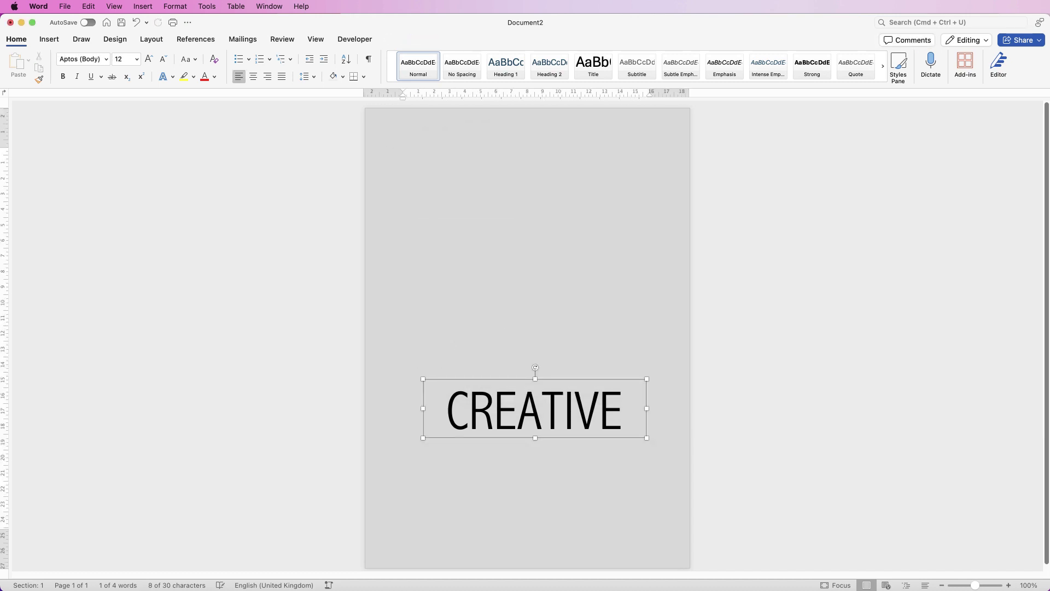
key("super+z")
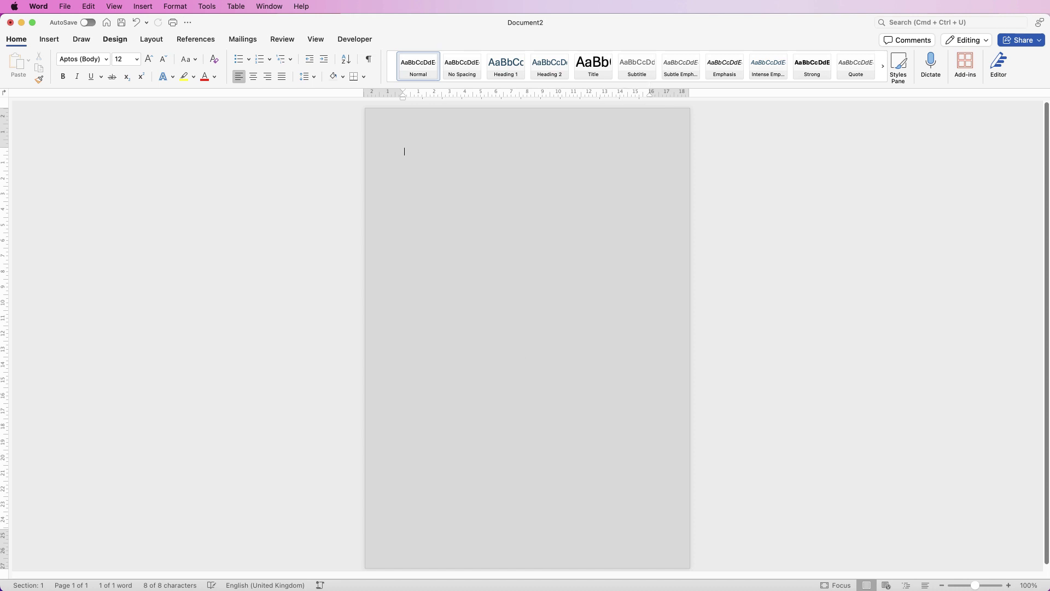
left_click(115, 39)
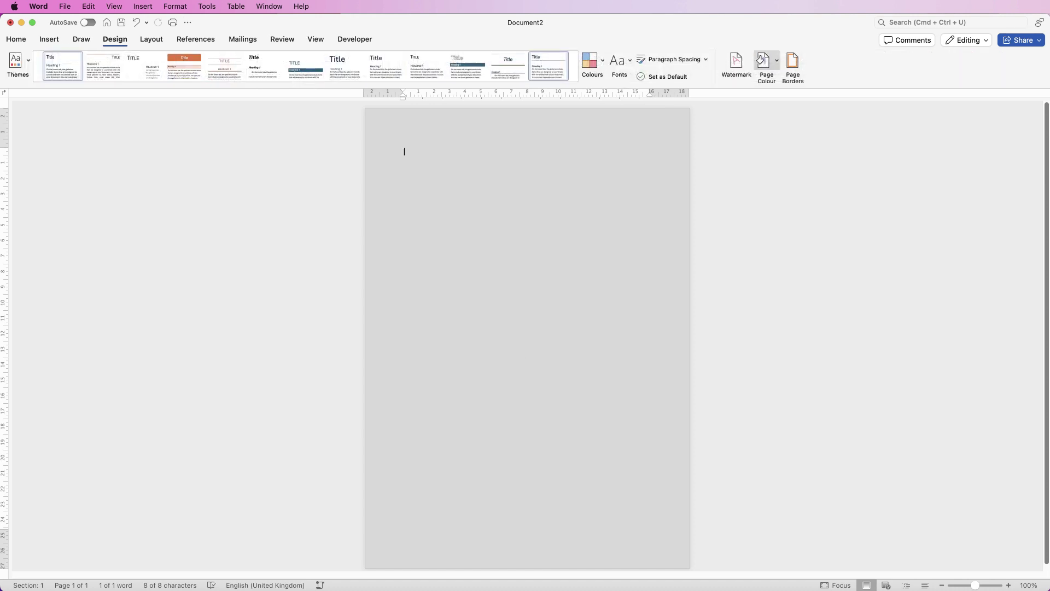
key("super+z")
Insert the four saved pictures, Picture 1–4.png, from the Desktop.
left_click(50, 39)
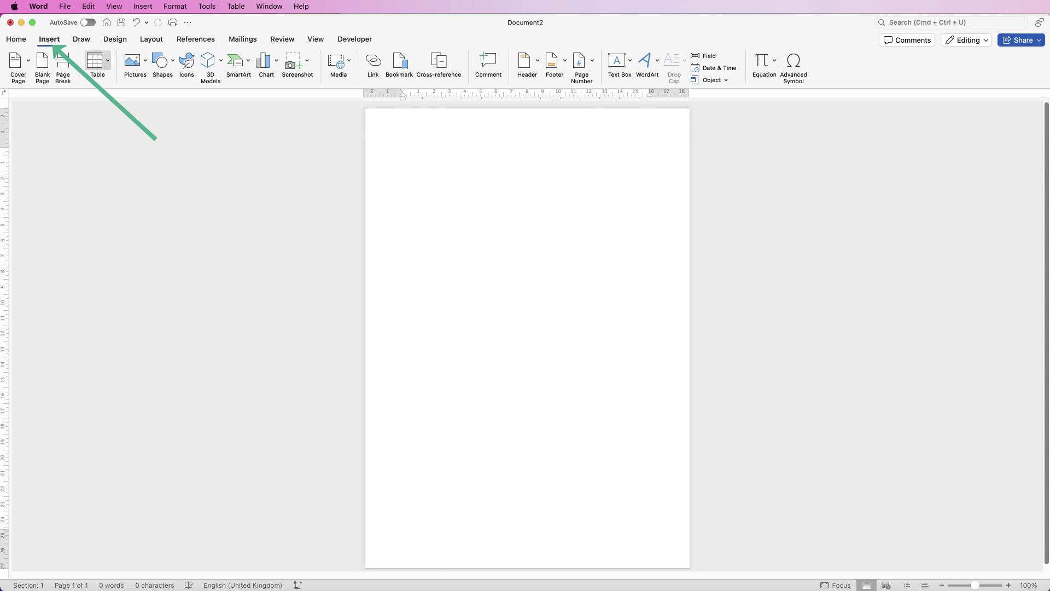
left_click(134, 60)
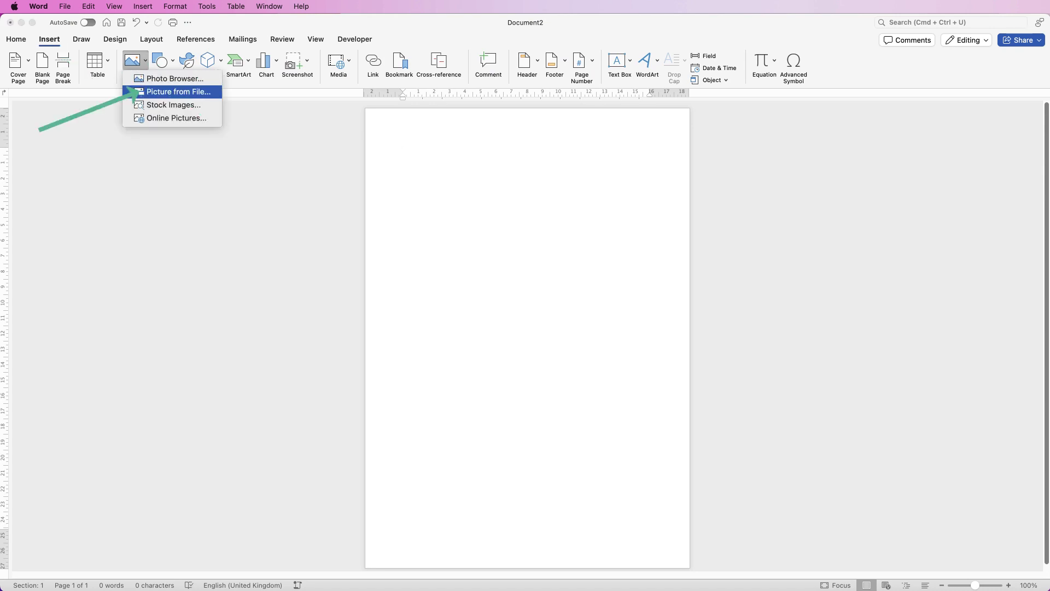
left_click(179, 92)
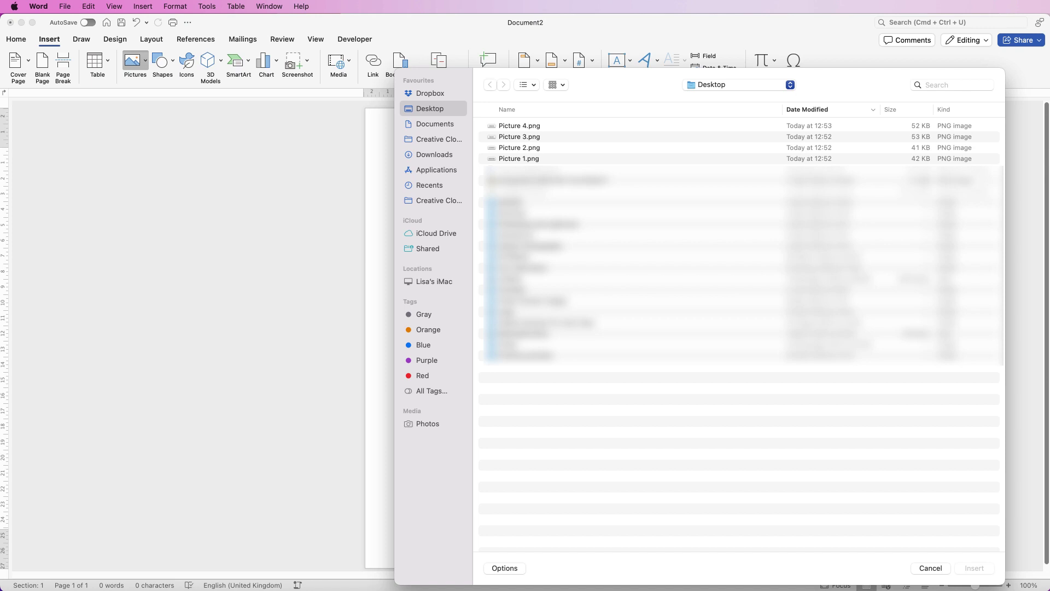
left_click(554, 126)
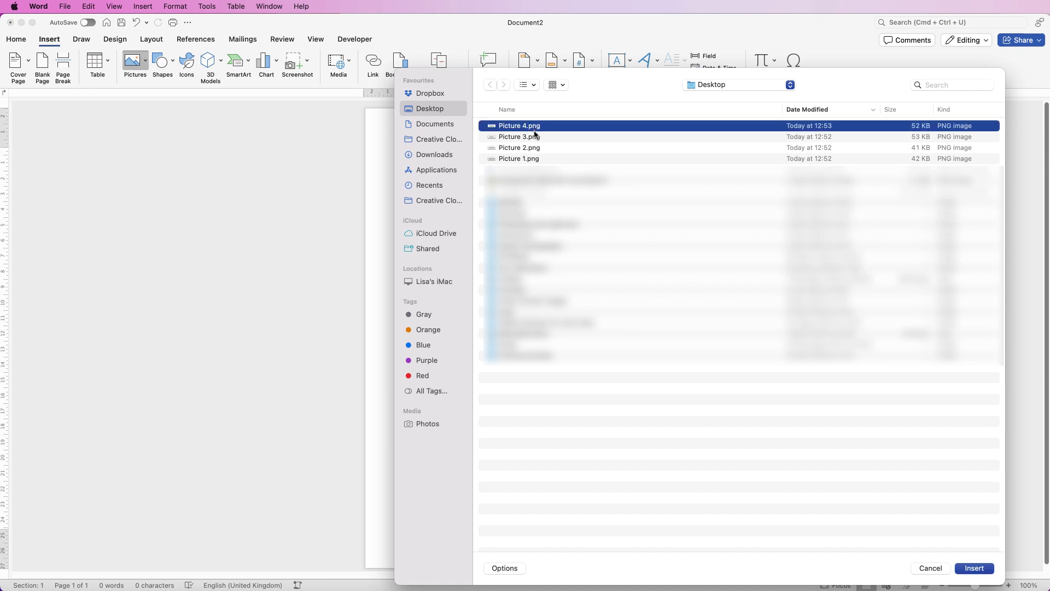
left_click(529, 161, "shift")
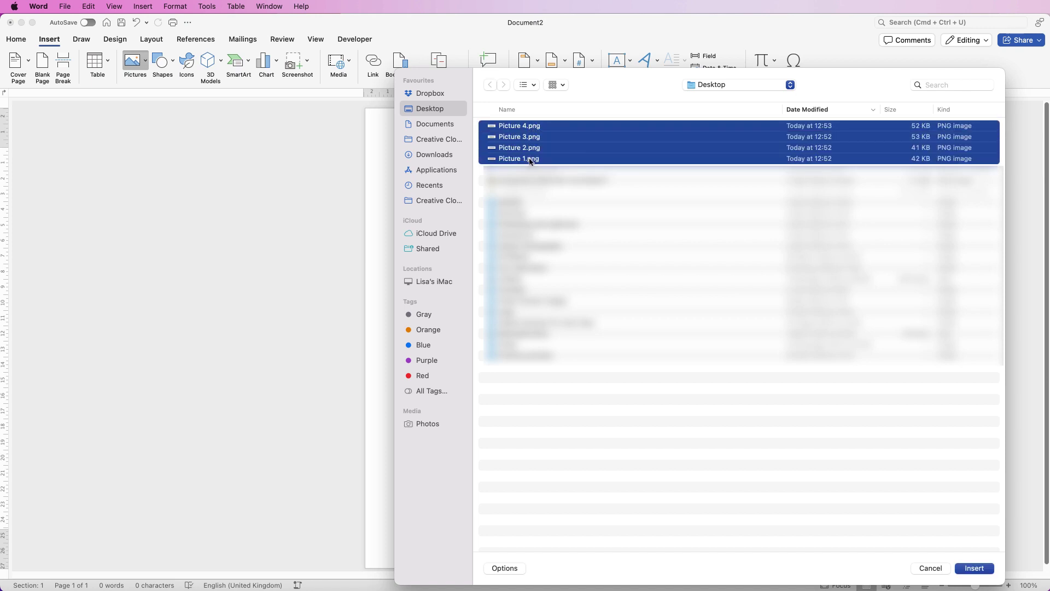
left_click(974, 569)
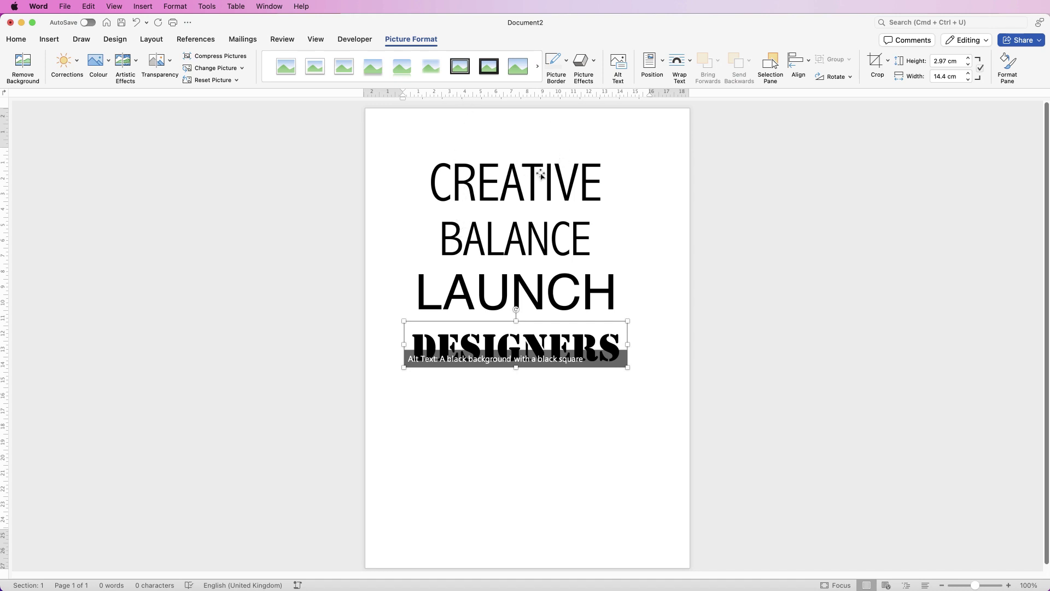
Set the DESIGNERS picture's text wrapping to In Front of Text.
right_click(524, 335)
mouse_move(588, 492)
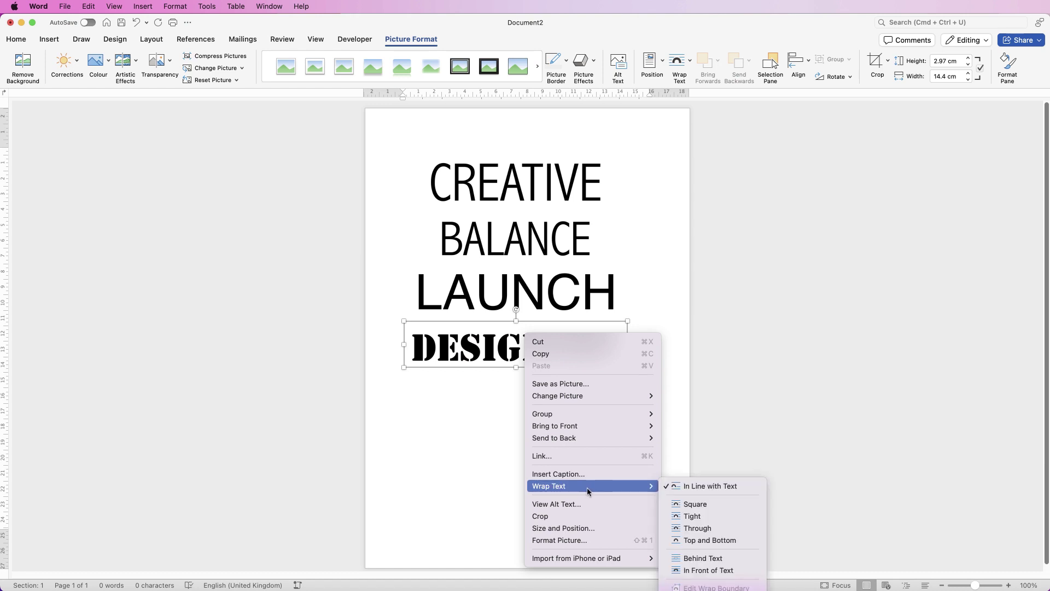
left_click(687, 571)
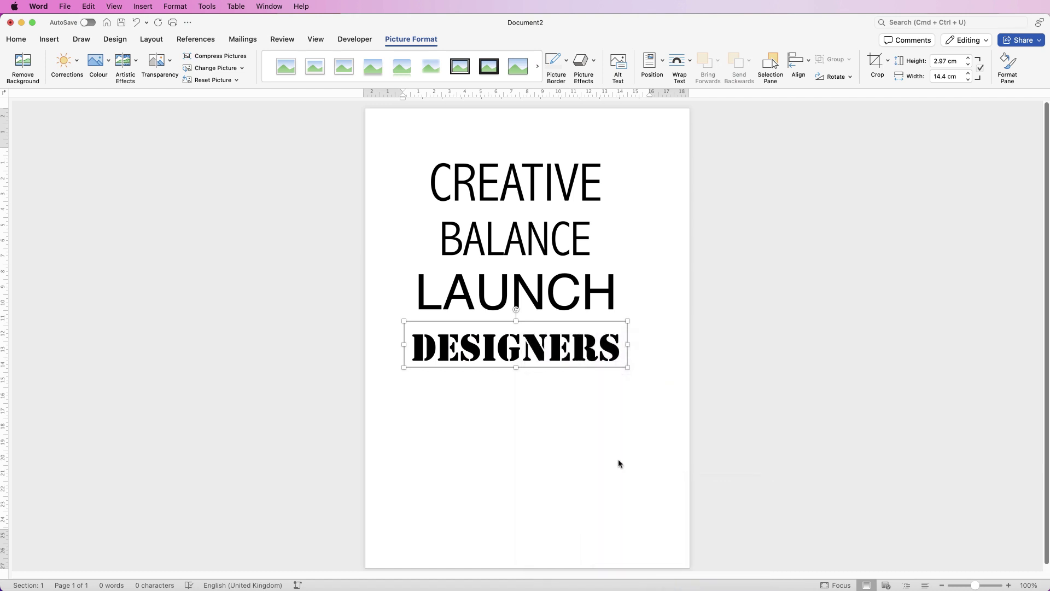
left_click(542, 292)
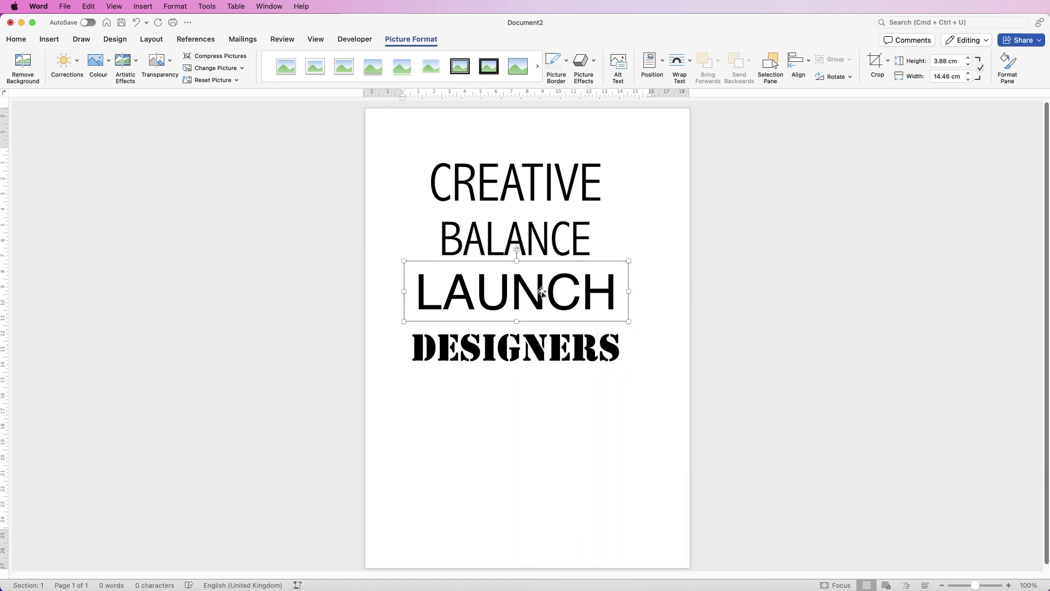
left_click(541, 235)
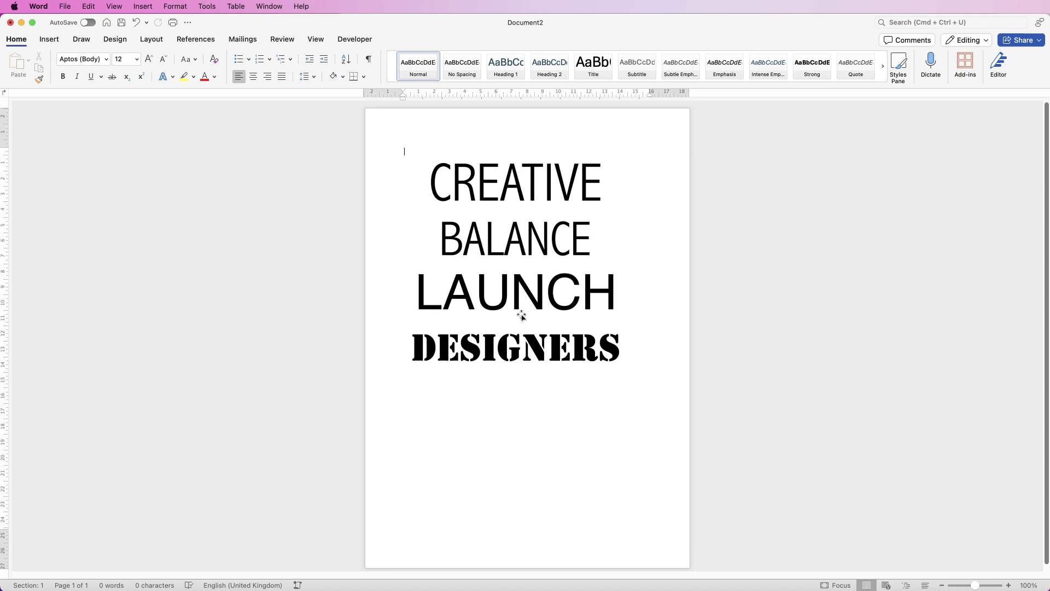
Resize the DESIGNERS picture slightly taller and narrower.
left_click(516, 350)
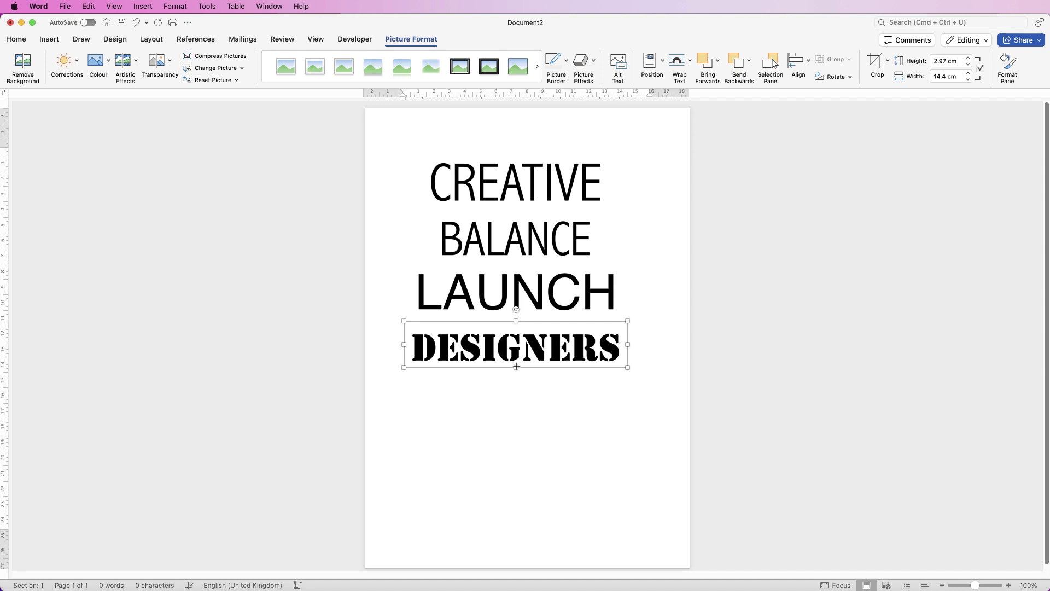
mouse_move(517, 366)
left_mouse_down()
mouse_move(512, 481)
mouse_move(512, 339)
mouse_move(514, 376)
left_mouse_up()
left_click_drag(628, 347, 582, 369)
left_click(610, 359)
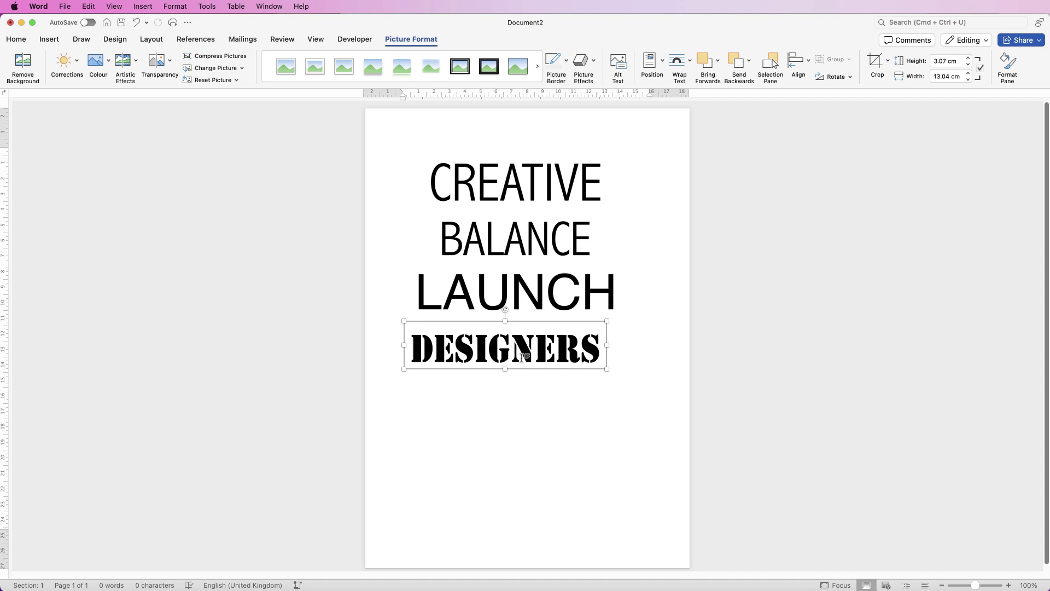
Move DESIGNERS, LAUNCH, BALANCE and CREATIVE to spaced positions down the page.
left_click_drag(541, 374, 562, 510)
left_click_drag(536, 295, 545, 418)
left_click_drag(553, 253, 553, 354)
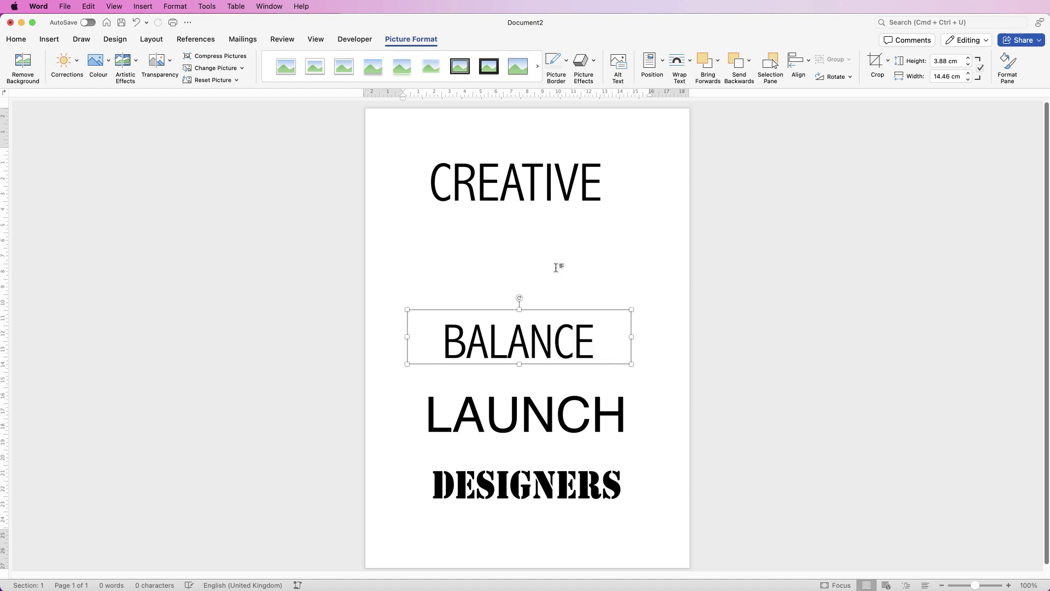
left_click_drag(548, 186, 529, 257)
Duplicate the CREATIVE picture and crop the top copy down to just the C.
left_click(537, 186, "shift")
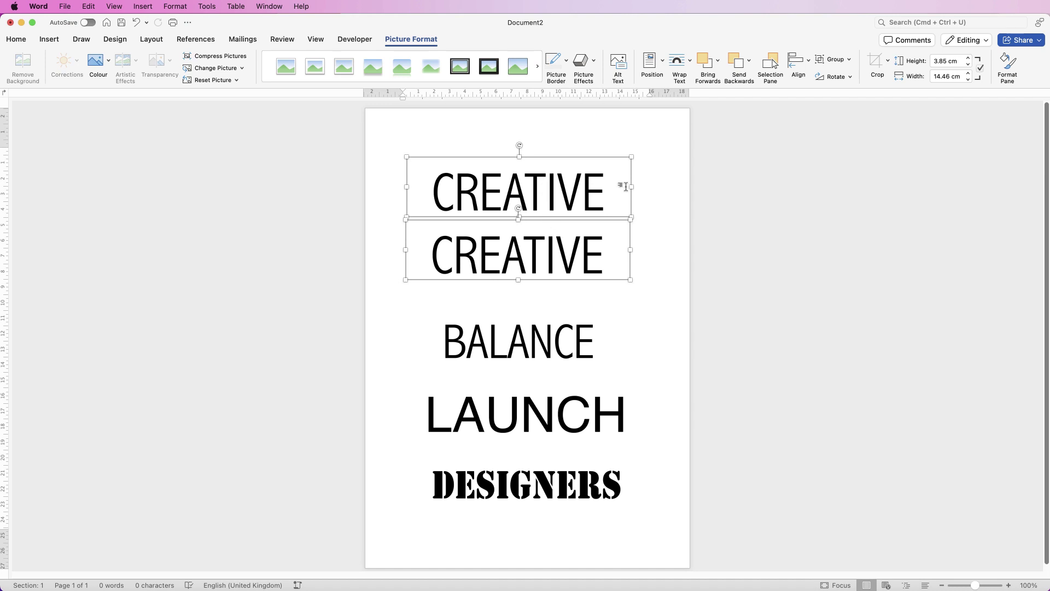
left_click(404, 150)
left_click(542, 185)
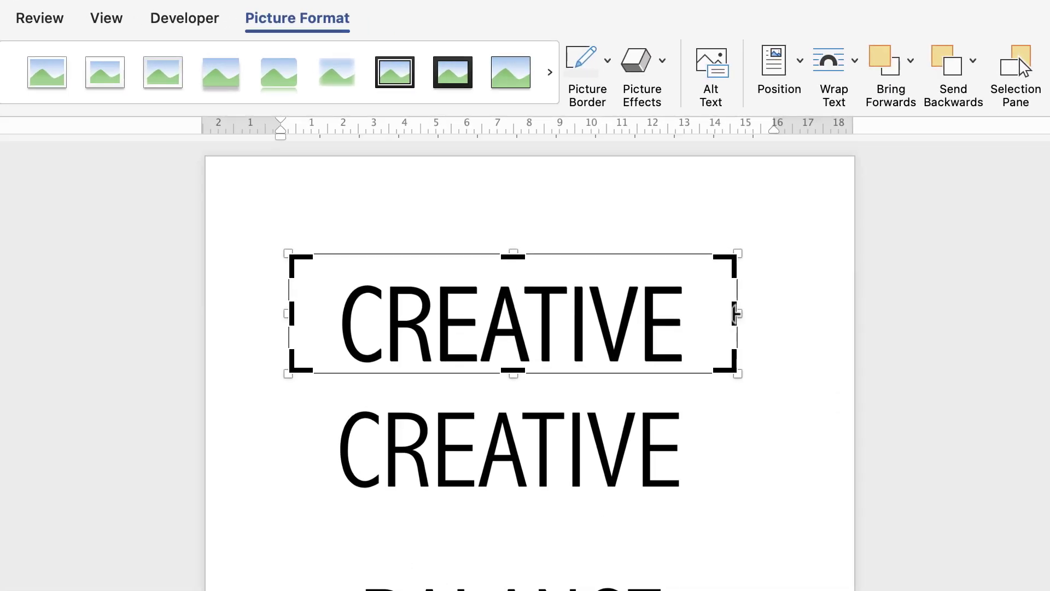
left_click_drag(736, 313, 385, 314)
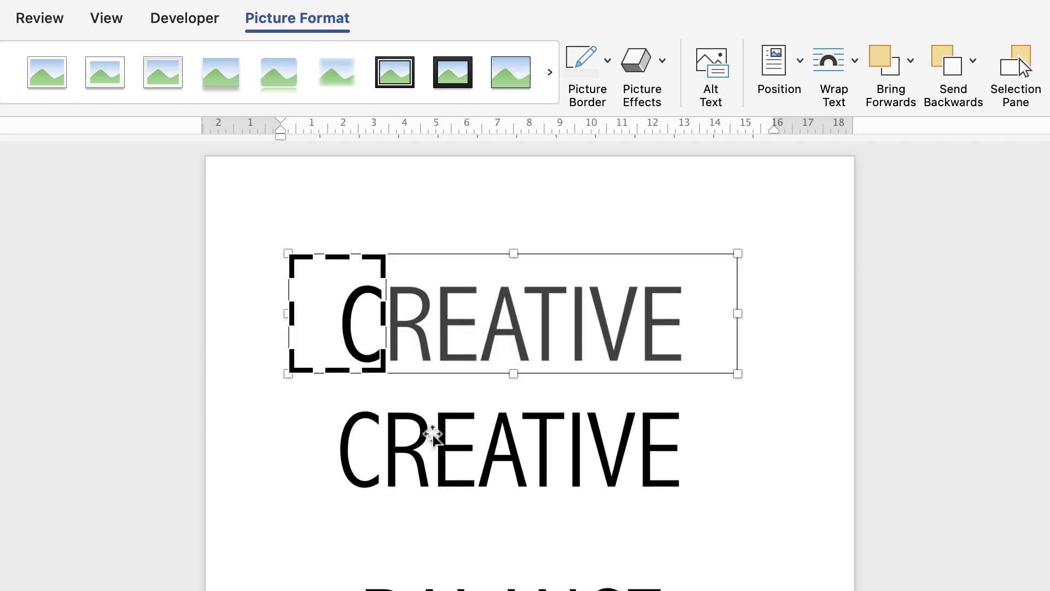
key("Escape")
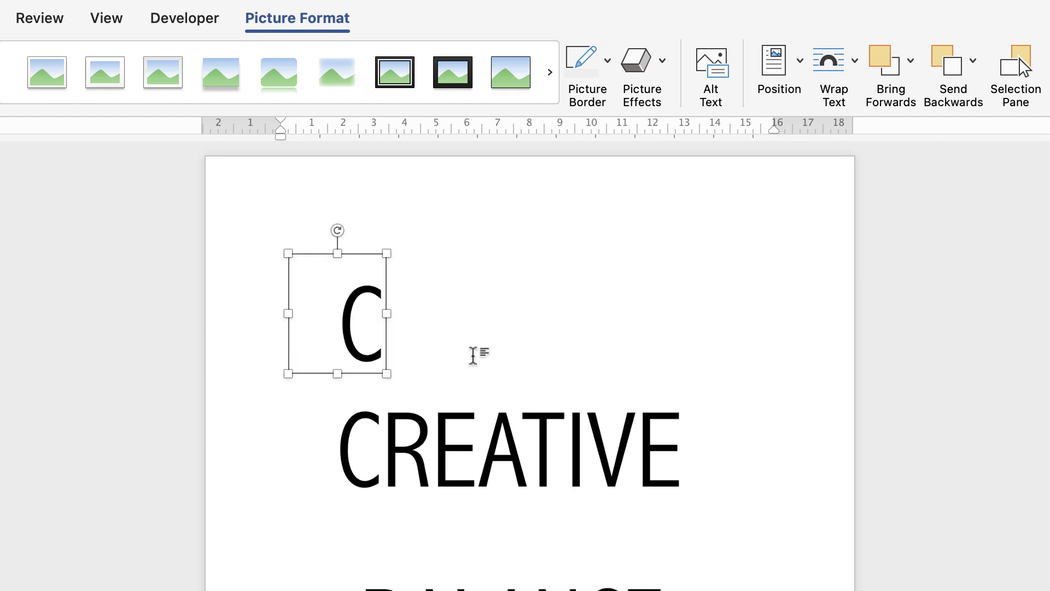
Move the other CREATIVE copy lower and crop it to the R, slightly raised beside the C.
left_click_drag(512, 449, 514, 536)
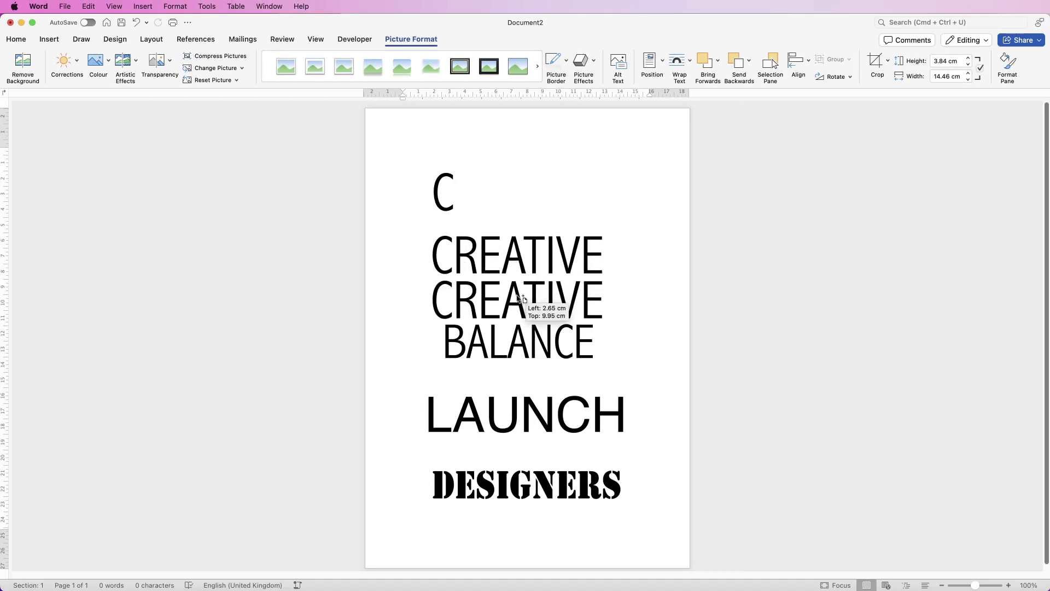
left_click_drag(520, 298, 520, 298)
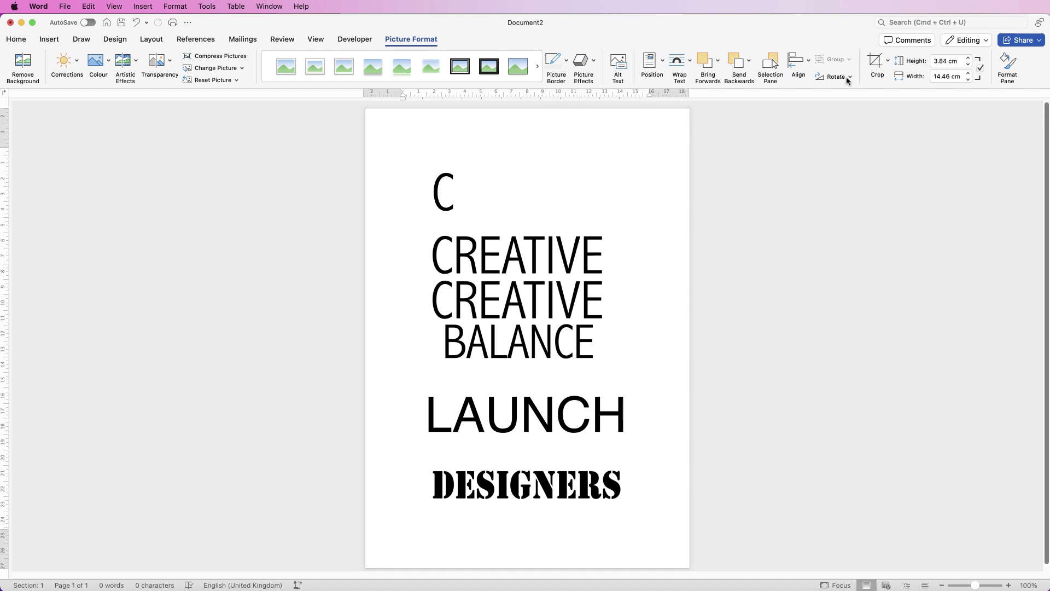
left_click(877, 61)
left_click_drag(412, 251, 471, 177)
key("Escape")
left_click(506, 296)
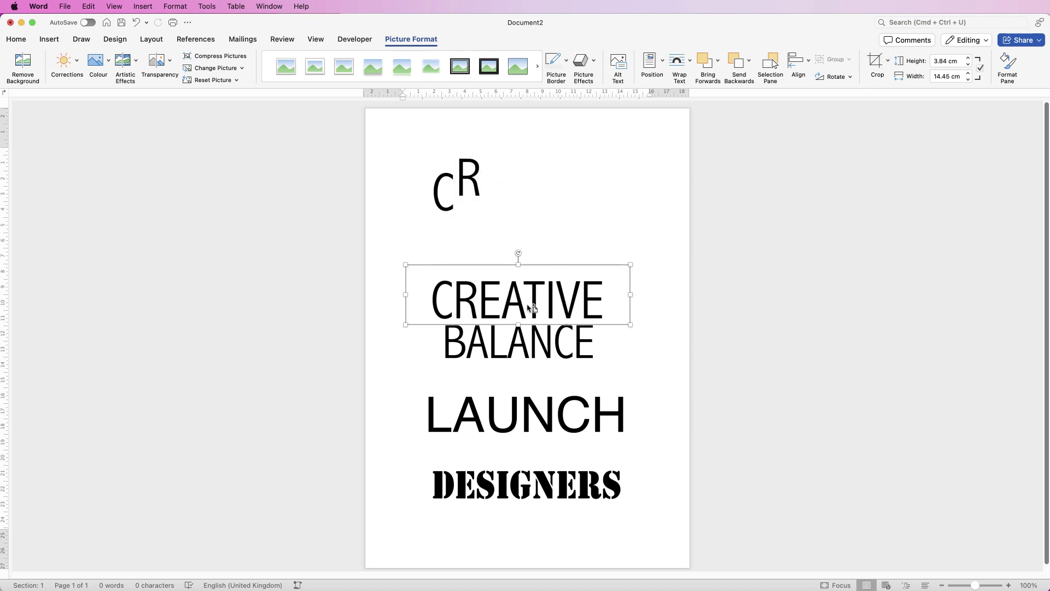
Make another CREATIVE copy and crop both sides so only EAT remains.
left_click_drag(531, 306, 574, 258)
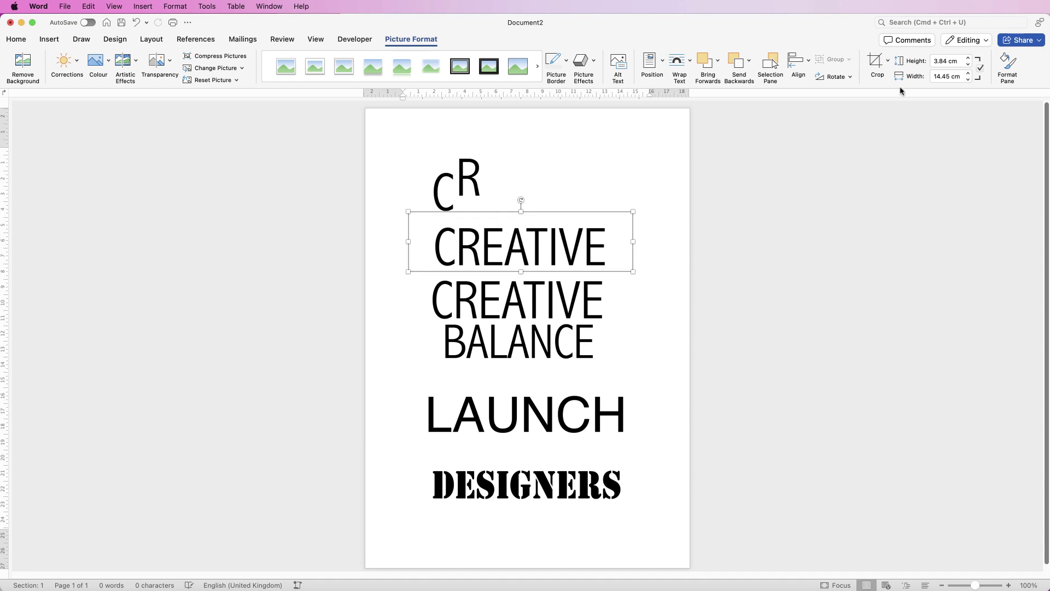
left_click(875, 61)
left_click_drag(408, 242, 481, 242)
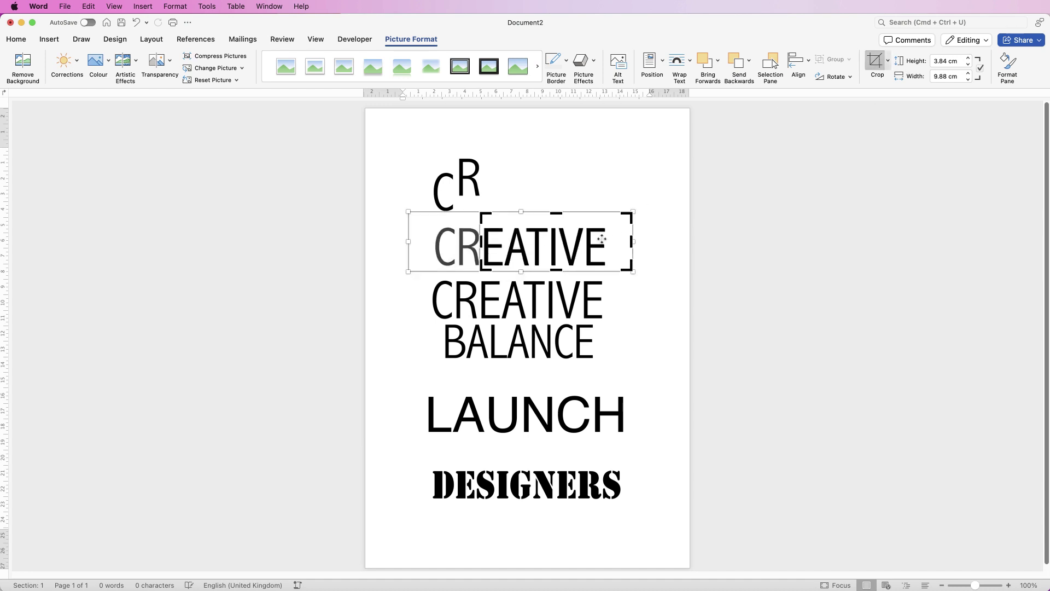
left_click_drag(632, 242, 549, 250)
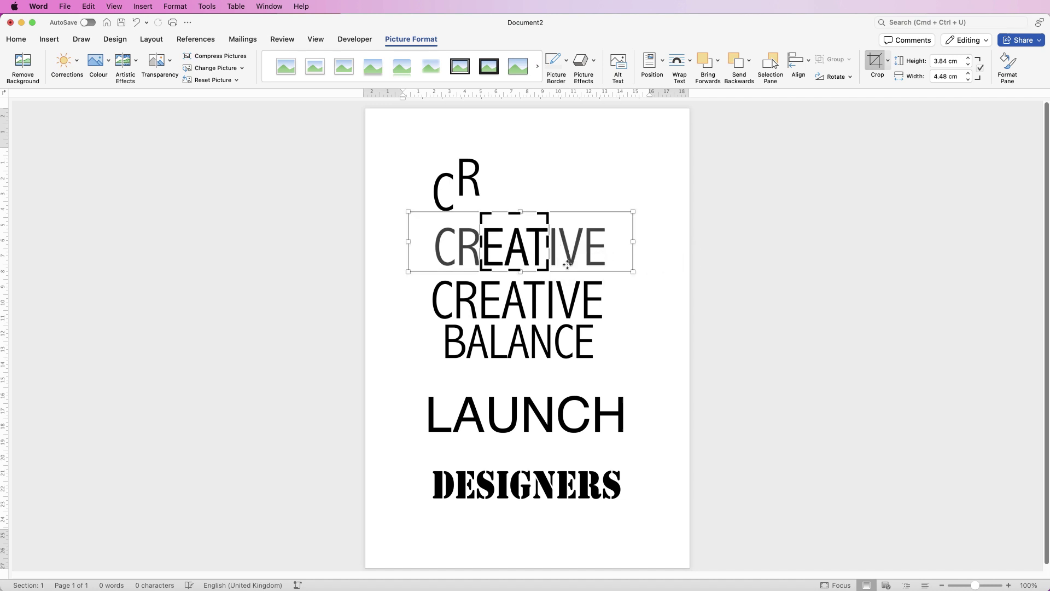
key("Escape")
Crop the remaining CREATIVE picture to IVE, then line EAT and IVE up after CR.
left_click(545, 290)
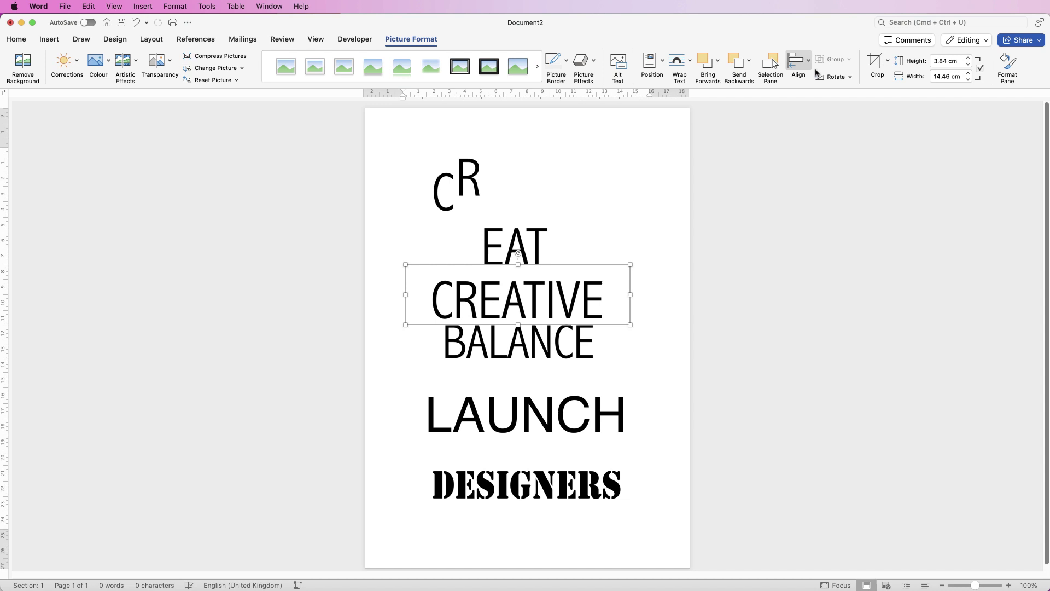
left_click(875, 61)
left_click_drag(405, 294, 546, 296)
key("Escape")
left_click_drag(524, 228, 507, 205)
left_click_drag(578, 307, 590, 214)
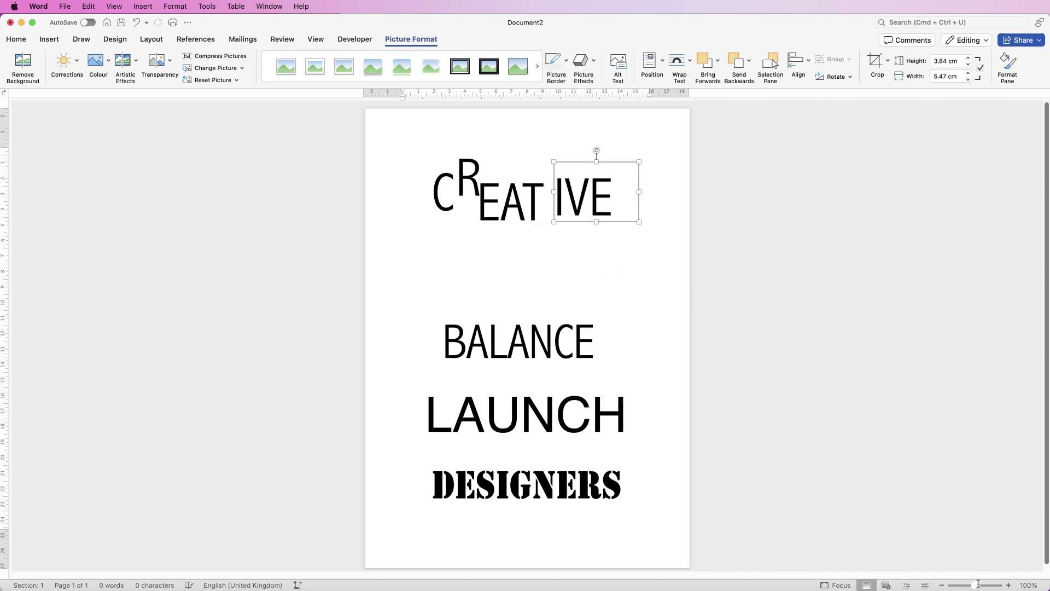
Shrink and raise the R, then stack EAT and an enlarged IVE beneath it beside the C.
scroll(980, 573, "up", 5)
left_click(407, 191)
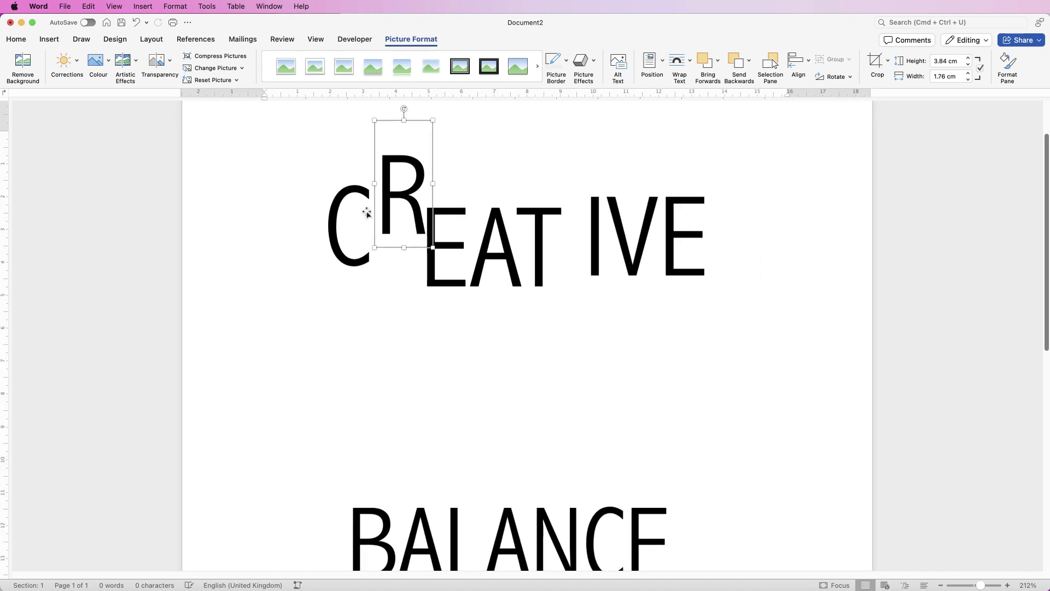
left_click_drag(435, 119, 405, 190)
left_click_drag(389, 225, 398, 194)
left_click_drag(507, 261, 458, 261)
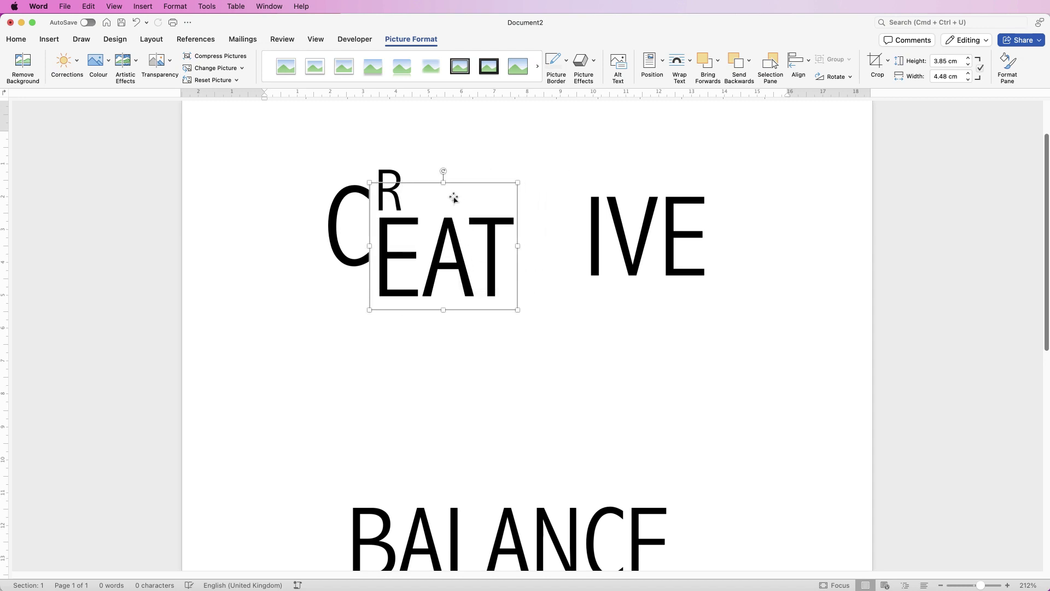
left_click_drag(655, 223, 442, 329)
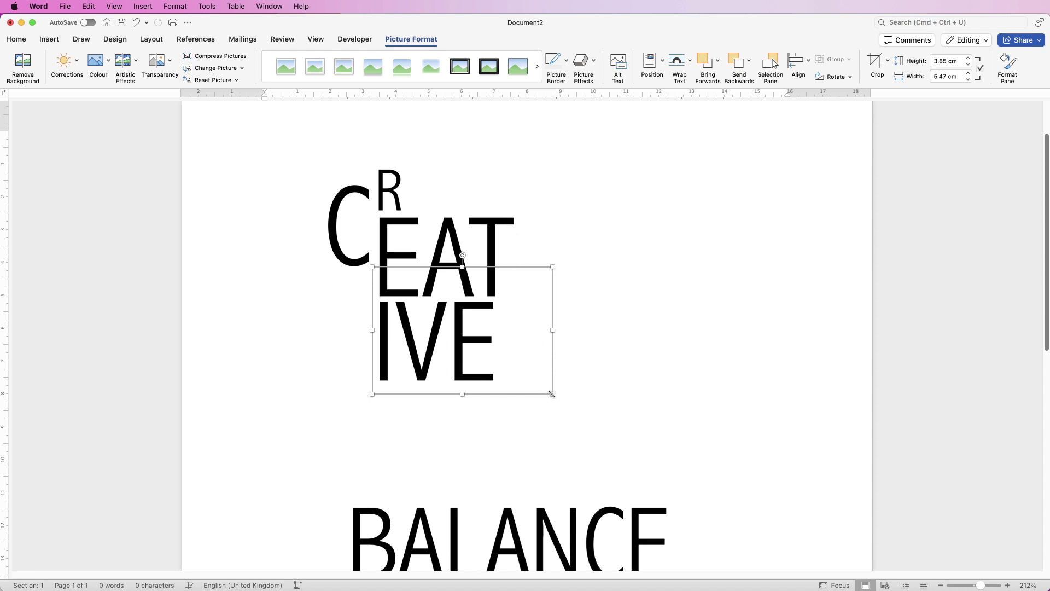
left_click_drag(551, 394, 574, 417)
mouse_move(372, 413)
left_mouse_down()
mouse_move(390, 400)
mouse_move(371, 417)
left_mouse_up()
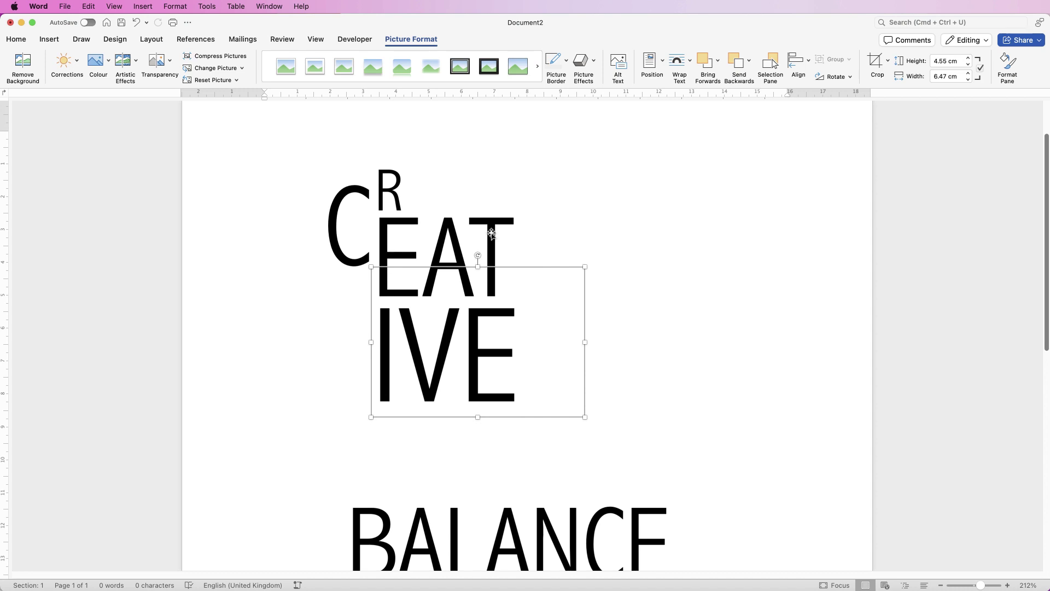
Enlarge the R, then enlarge the C and align it to span the stacked letters.
left_click(394, 195)
left_click(405, 177)
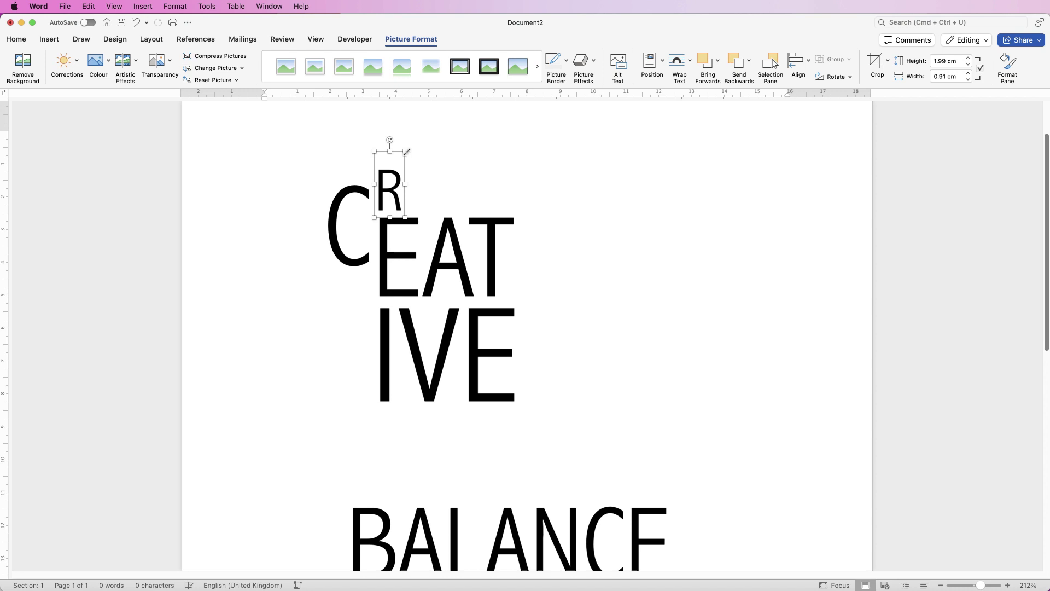
left_click_drag(406, 152, 408, 183)
left_click(412, 190)
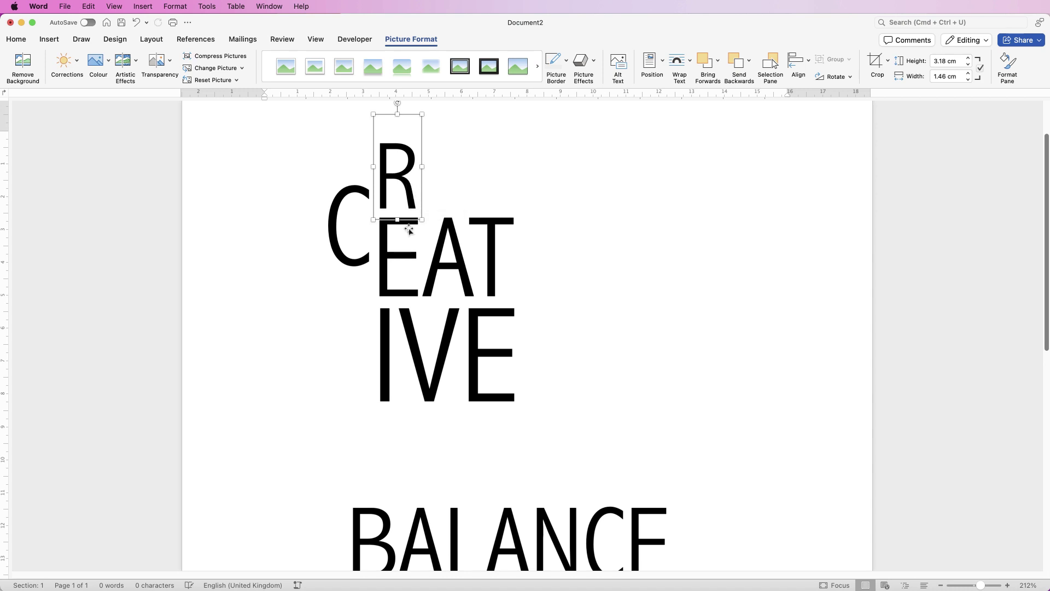
left_click(363, 194)
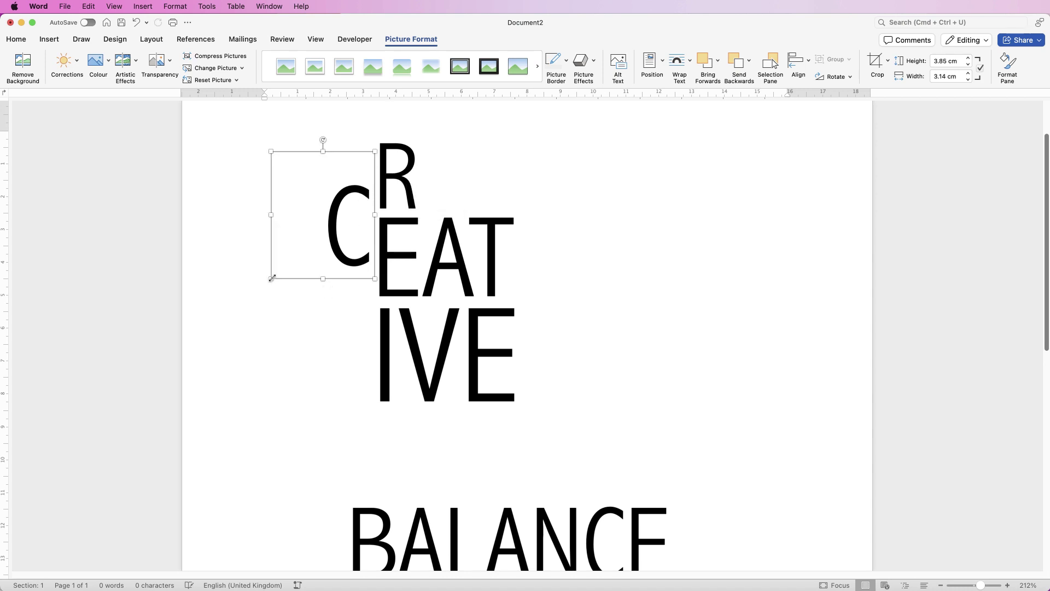
left_click_drag(270, 279, 179, 454)
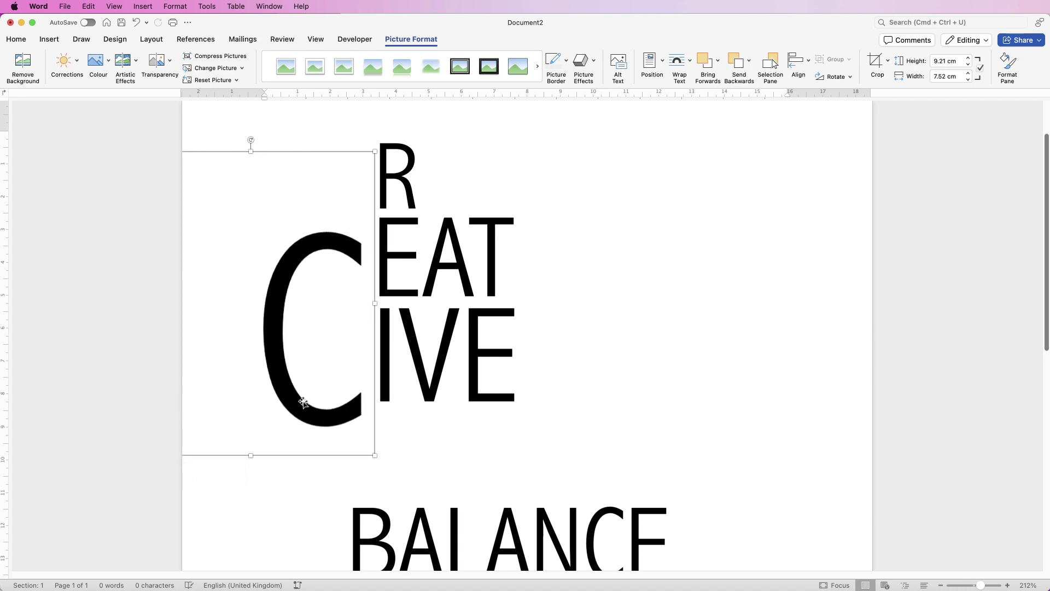
left_click_drag(300, 403, 317, 325)
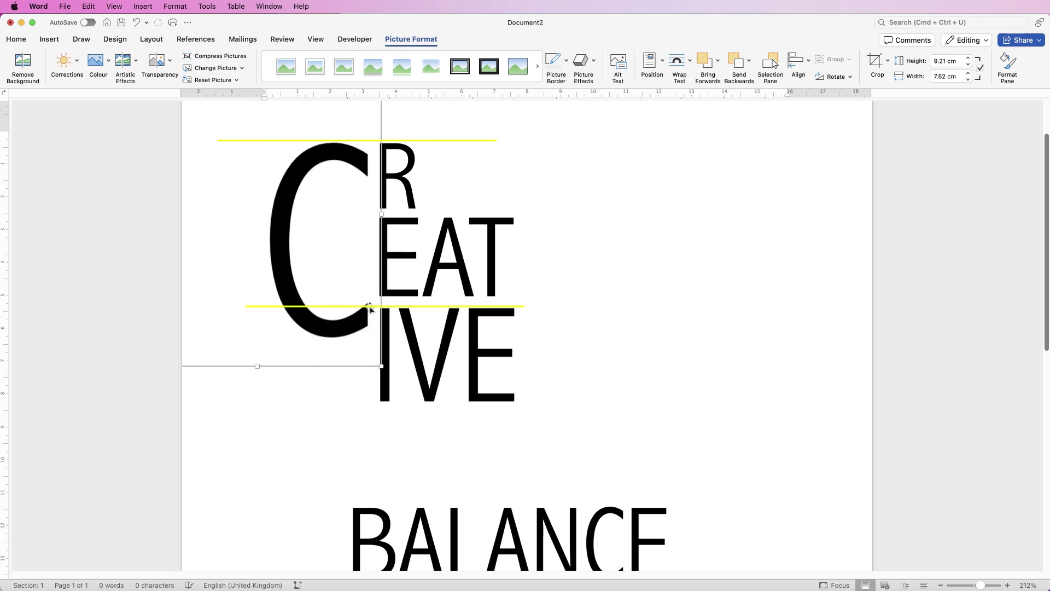
left_click_drag(382, 366, 387, 373)
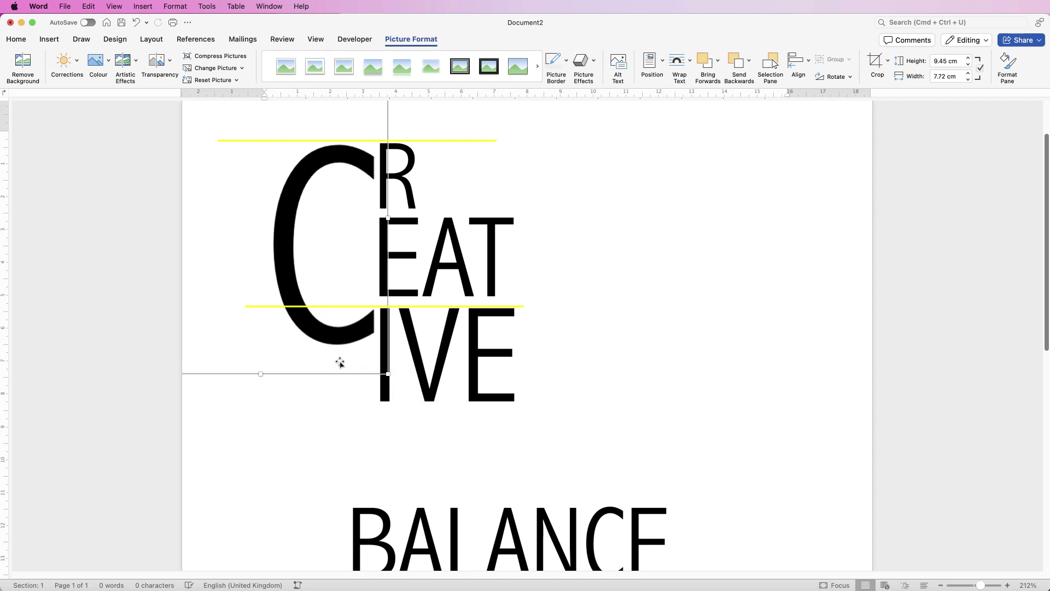
left_click(537, 370)
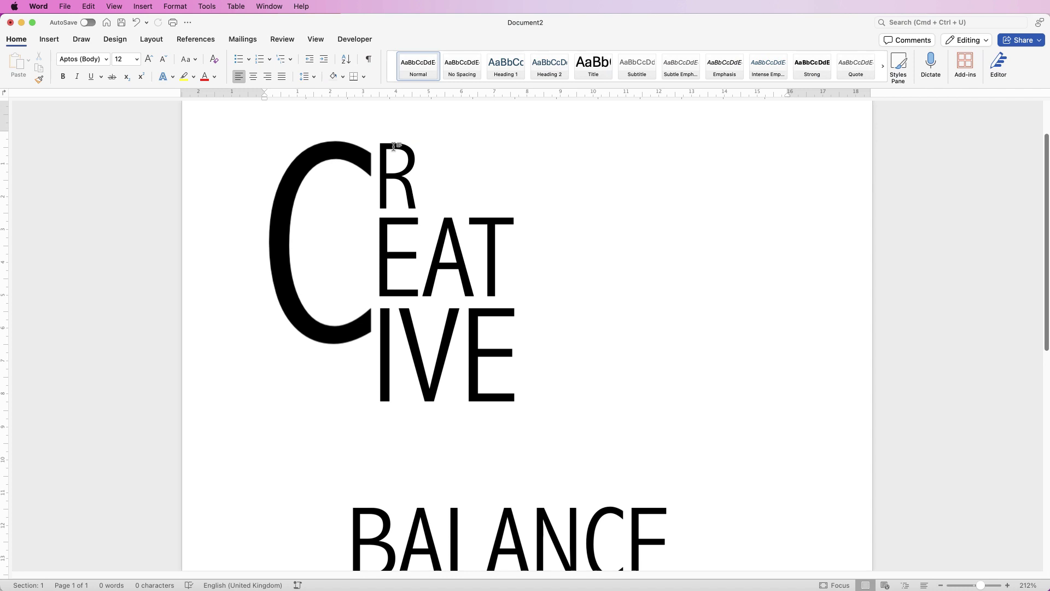
left_click(489, 370)
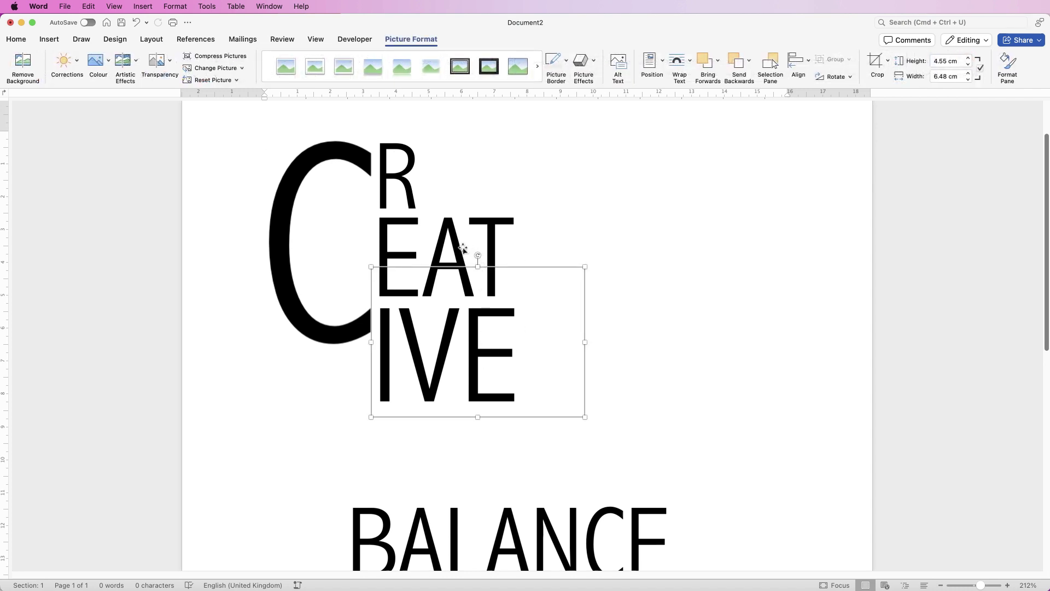
Group IVE, EAT, R and C into one CREATIVE picture, then move it and shrink it to 7.11 × 9.05 cm.
left_click(460, 243, "shift")
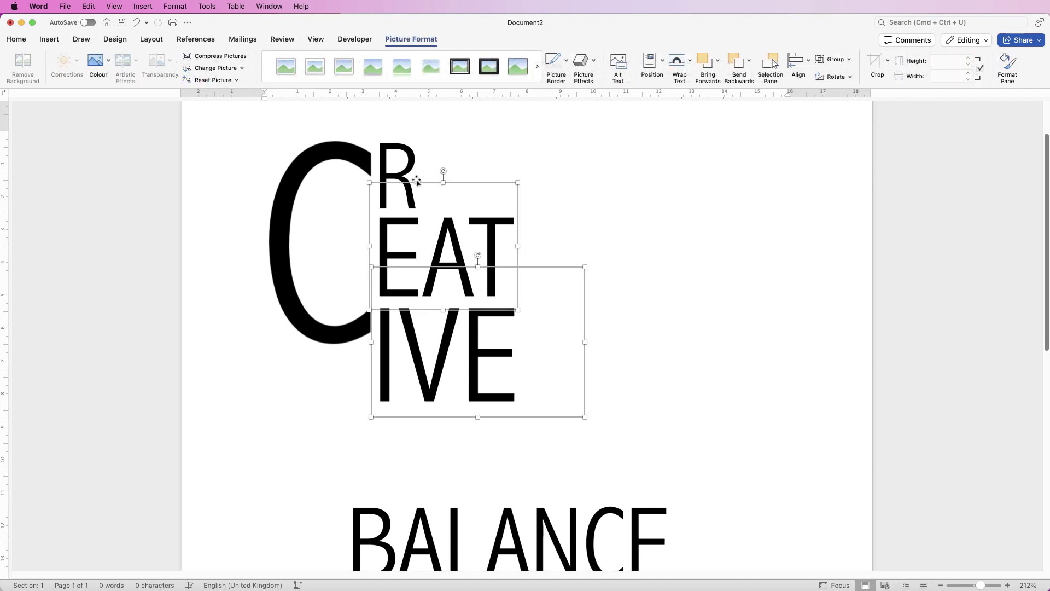
left_click(406, 171, "shift")
left_click(343, 155, "shift")
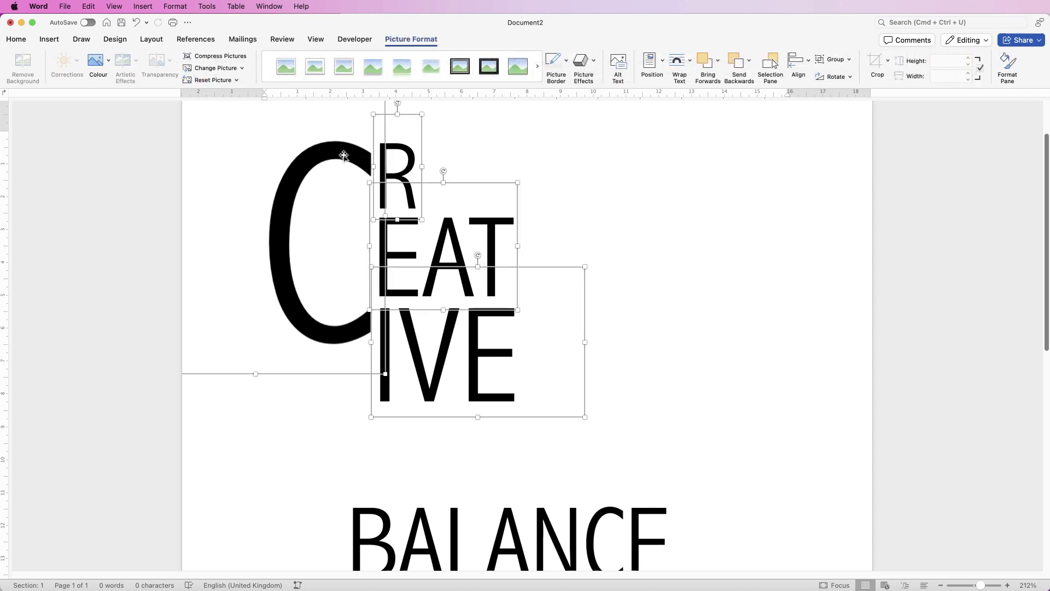
left_click(850, 60)
left_click(847, 73)
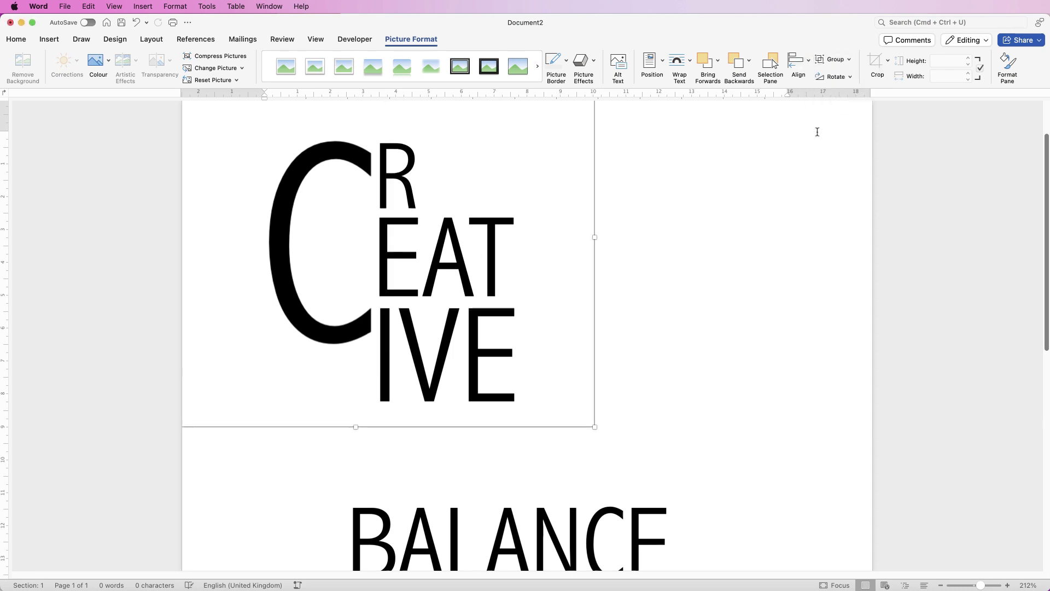
left_click_drag(411, 312, 589, 332)
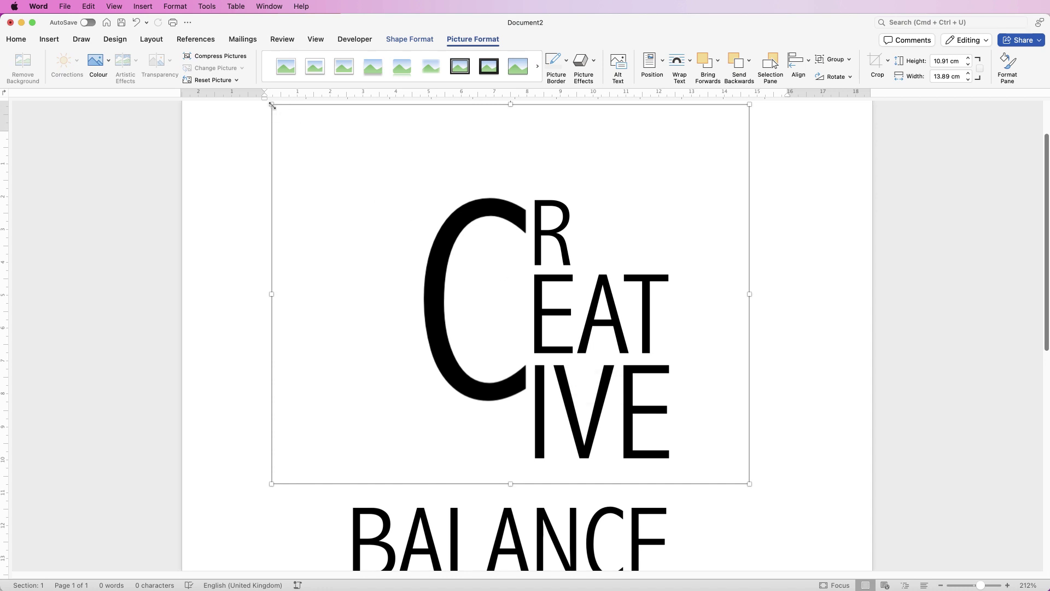
left_click_drag(271, 105, 531, 235)
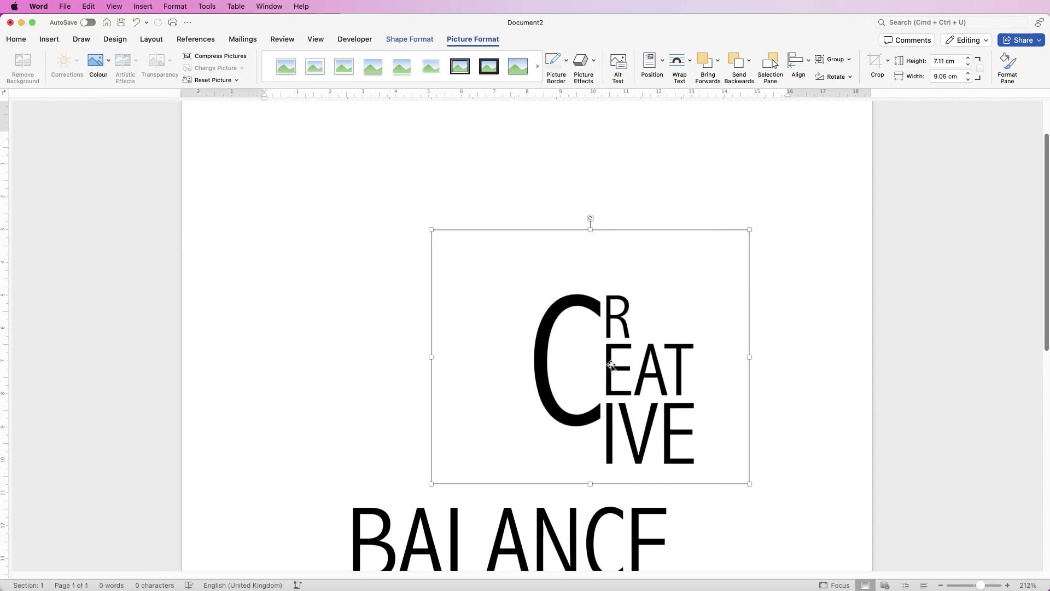
Copy BALANCE above the original, shrink the copy to about 6 cm wide and tilt it about 14°.
left_click_drag(611, 365, 520, 276)
key("BackSpace")
scroll(611, 327, "down", 5)
left_click(555, 339)
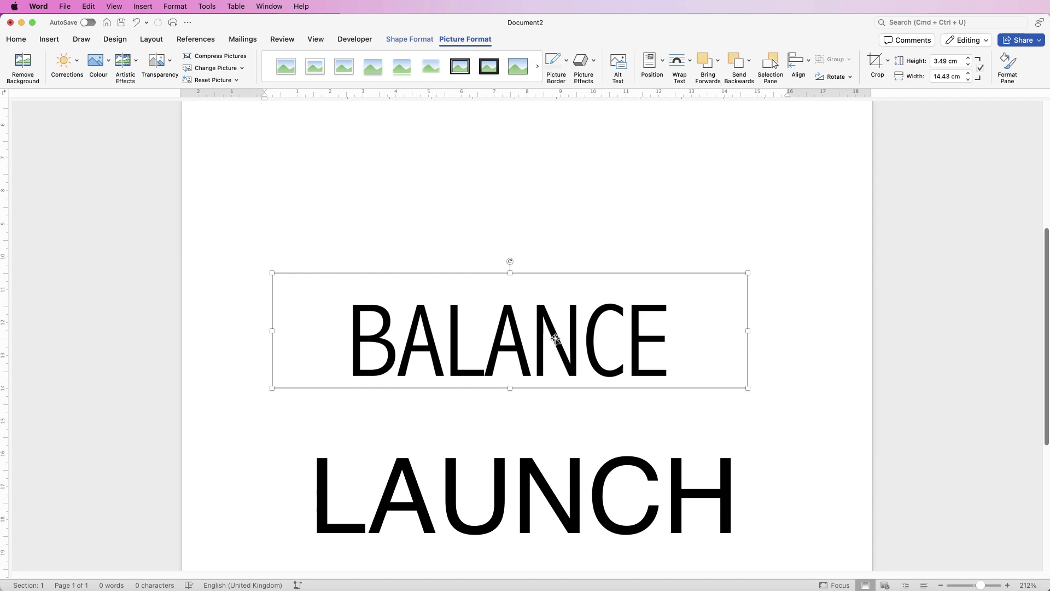
double_click(557, 340)
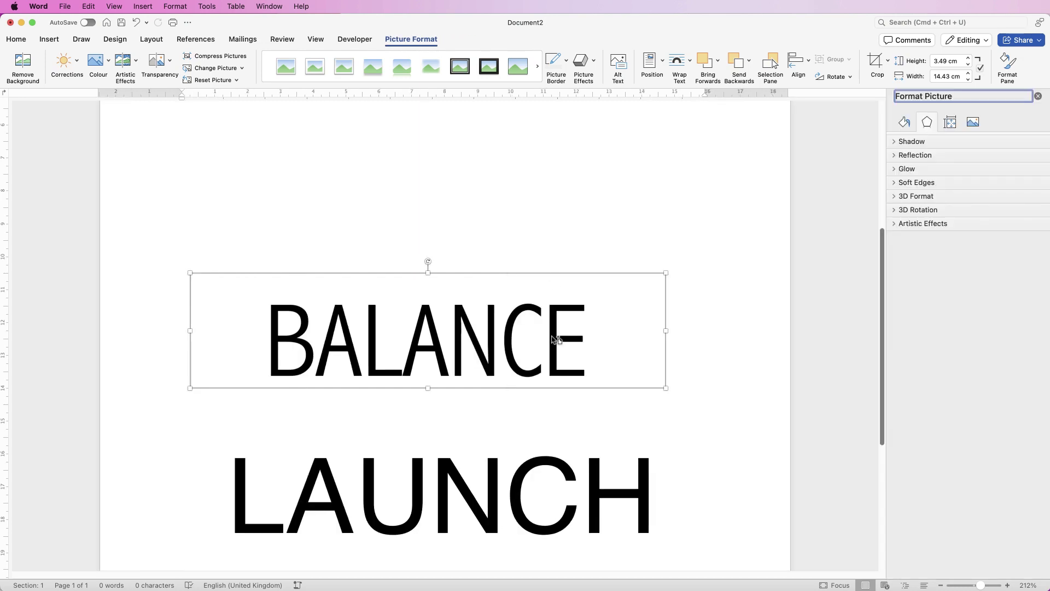
left_click_drag(547, 332, 661, 202)
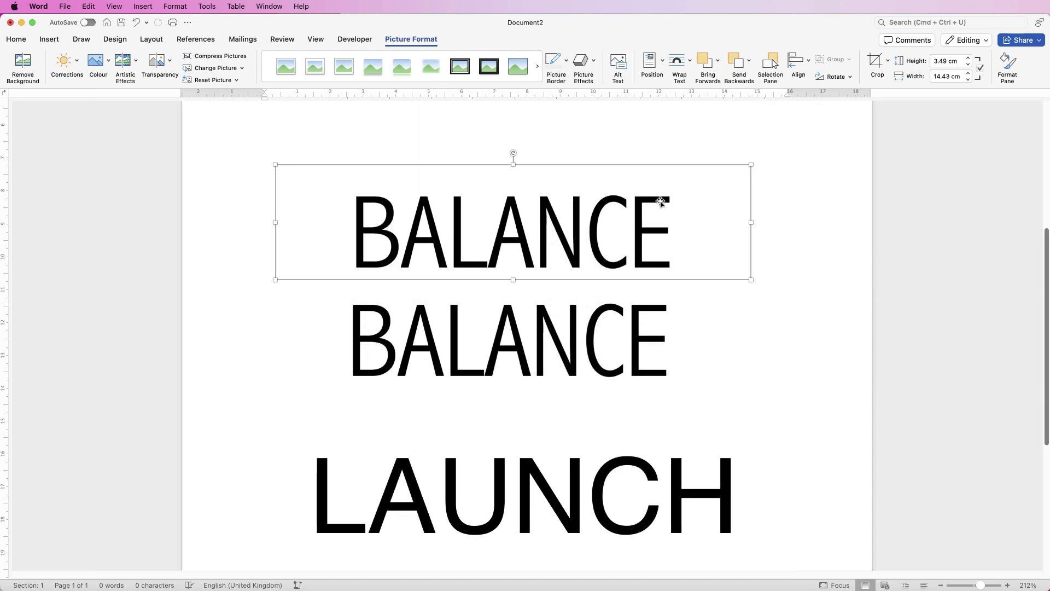
left_click_drag(752, 164, 692, 276)
left_click_drag(645, 240, 657, 240)
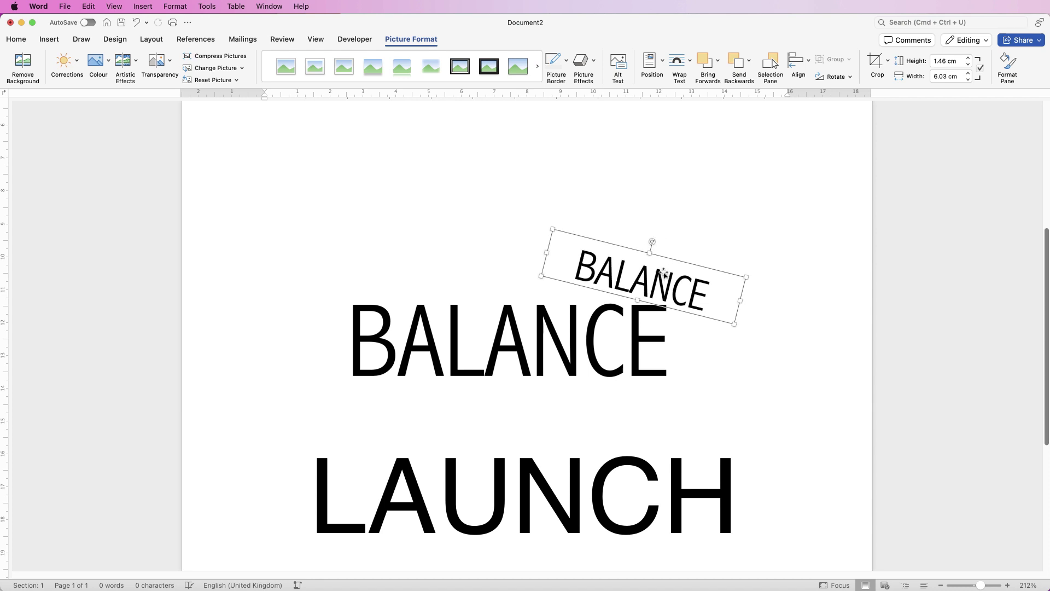
left_click_drag(668, 282, 669, 284)
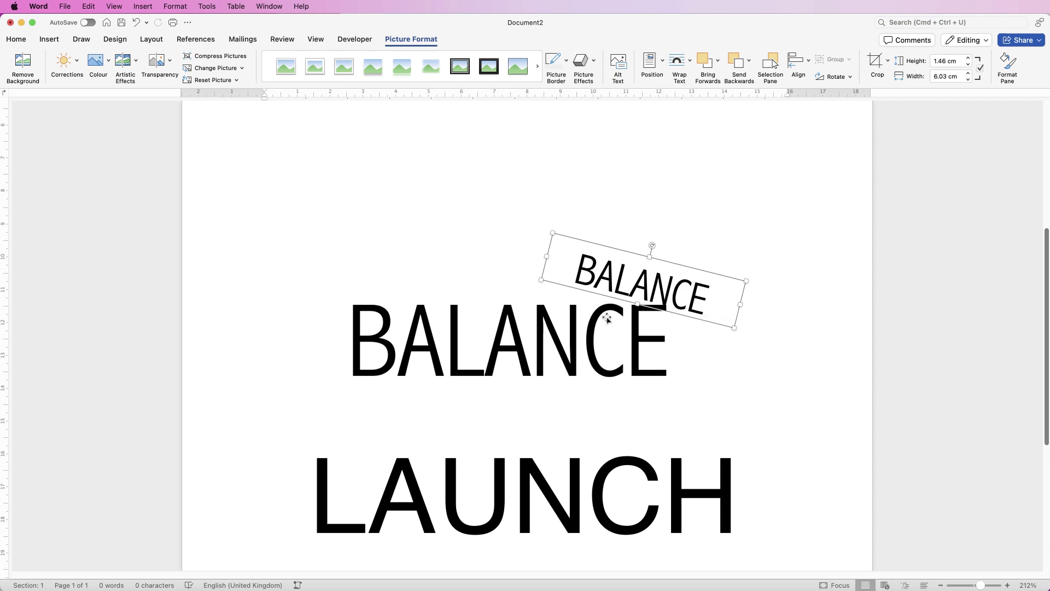
Group the small and large BALANCE pictures and move the group up the page.
left_click(606, 318, "shift")
left_click(835, 59)
left_click(842, 78)
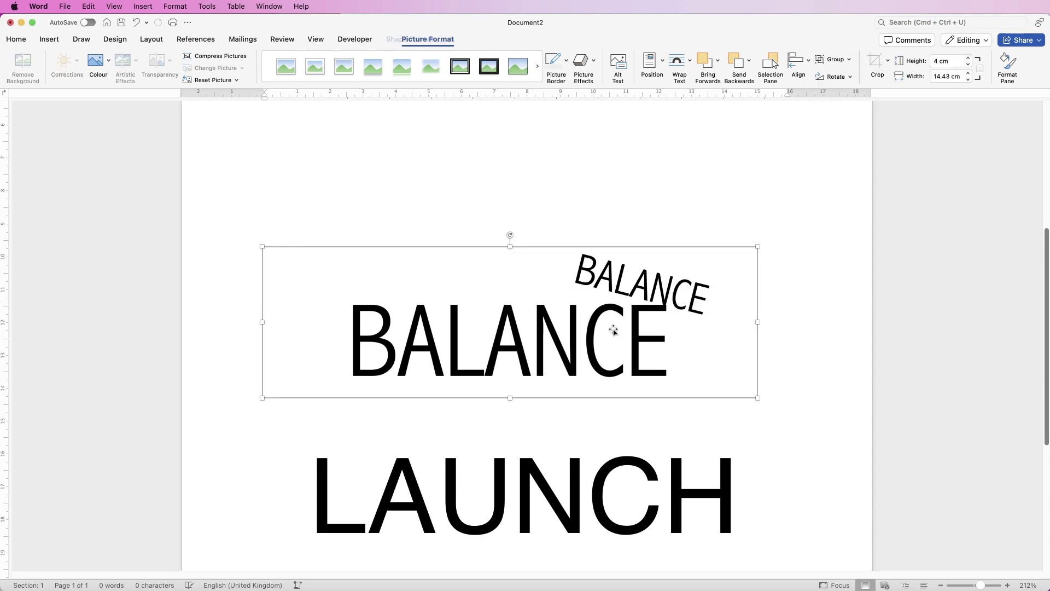
left_click_drag(580, 377, 576, 256)
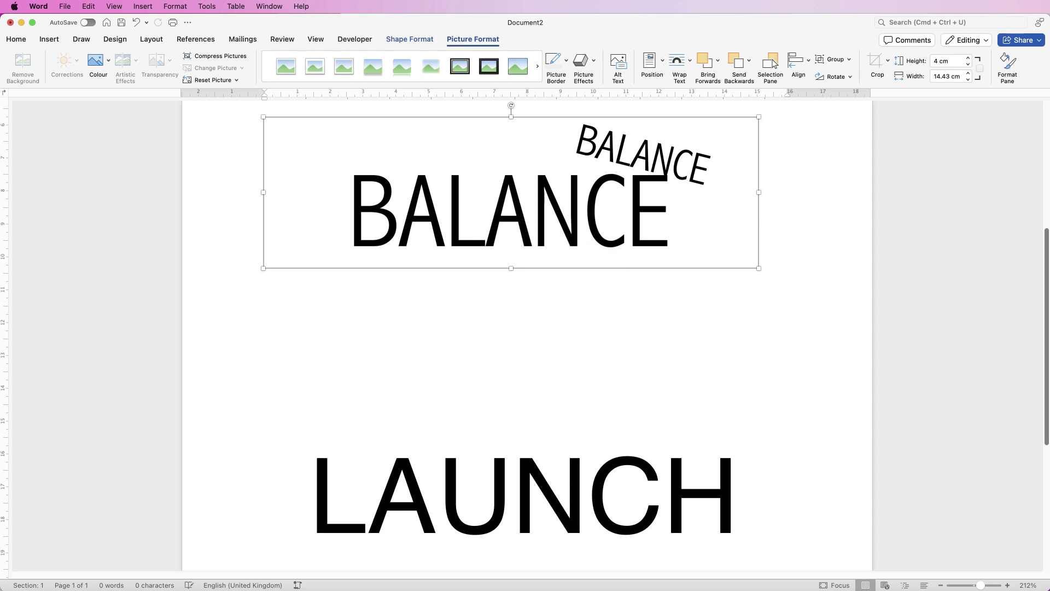
scroll(526, 329, "down", 10)
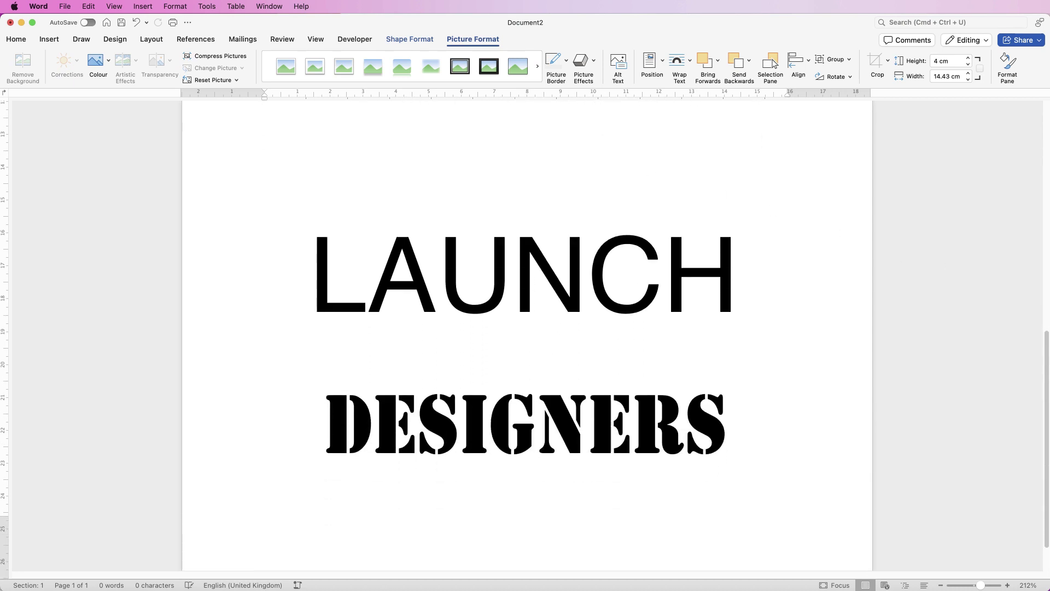
Copy LAUNCH, shrink the copy to a tiny vertical piece and stretch it inside the U.
left_click(561, 275)
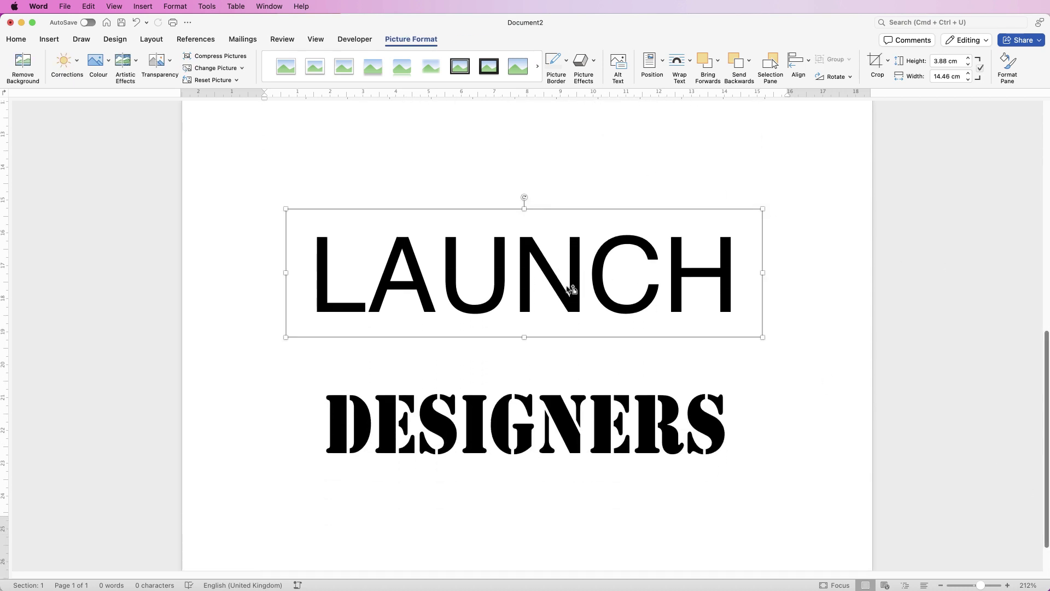
left_click_drag(572, 288, 611, 198)
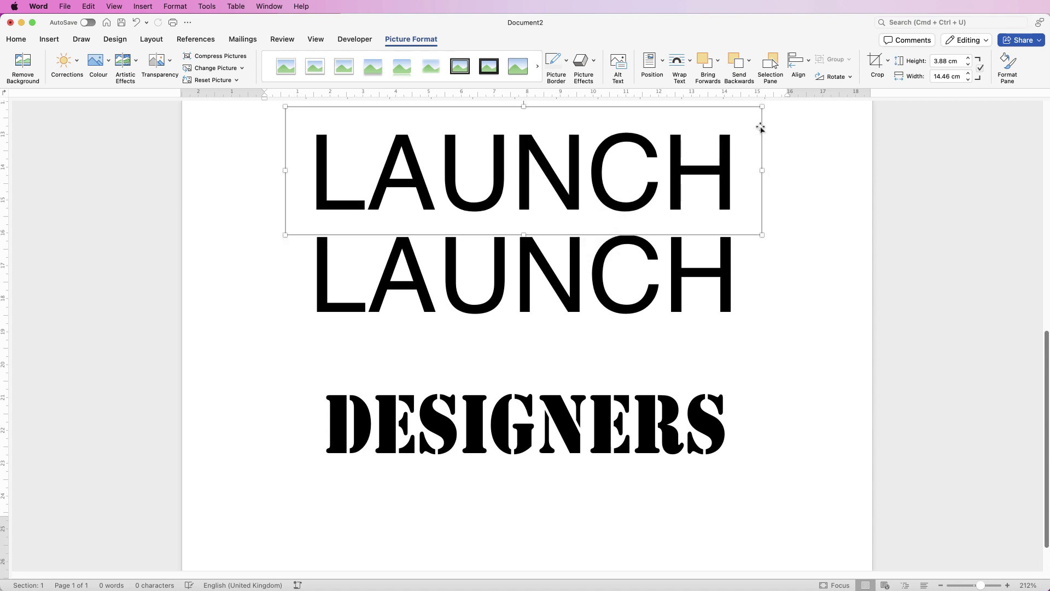
left_click_drag(762, 108, 474, 279)
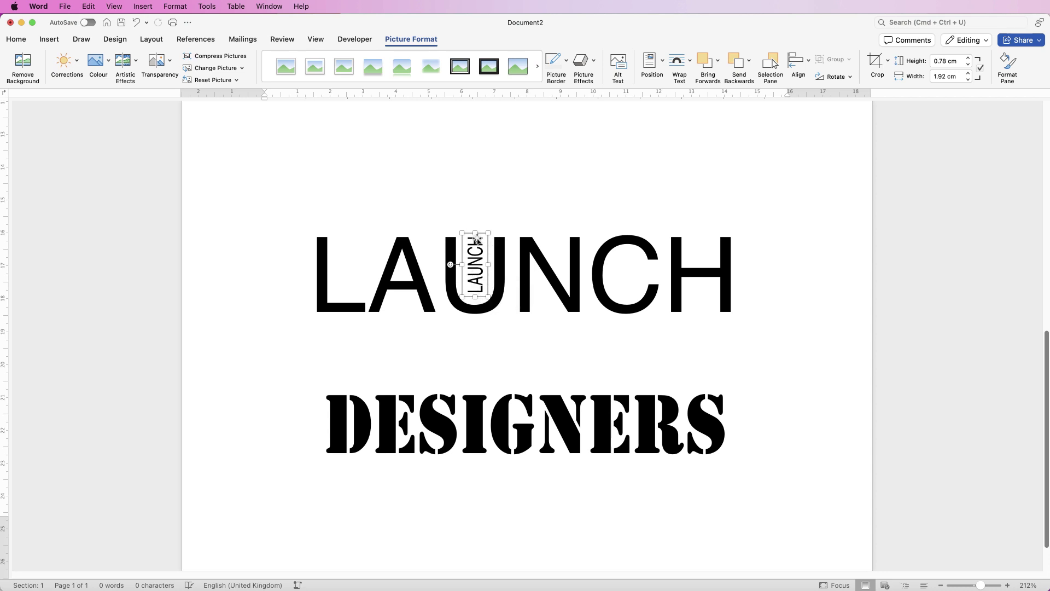
left_click(788, 274)
scroll(788, 274, "down", 1)
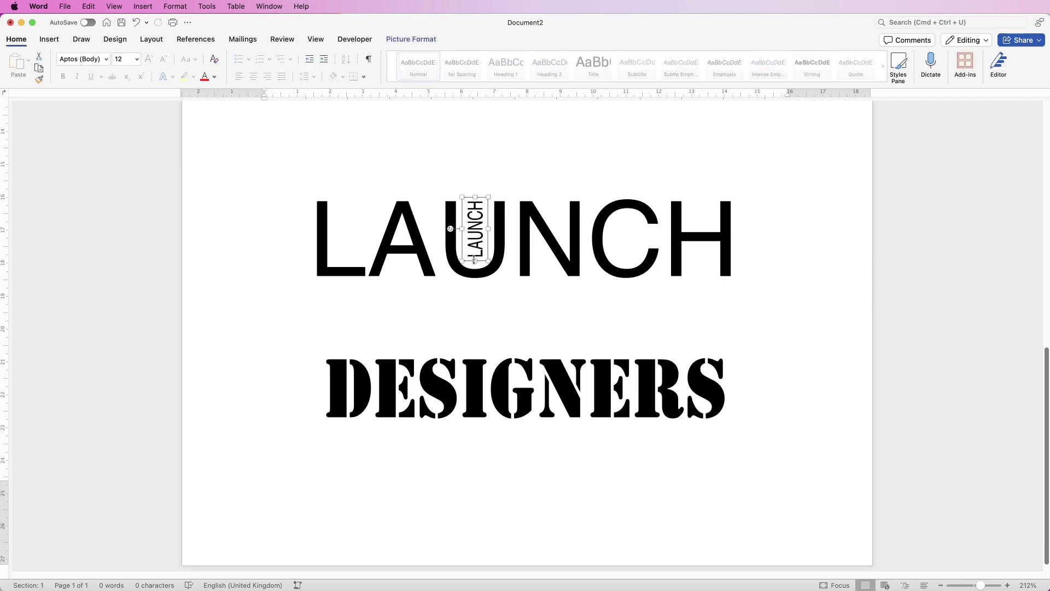
left_click_drag(474, 260, 475, 267)
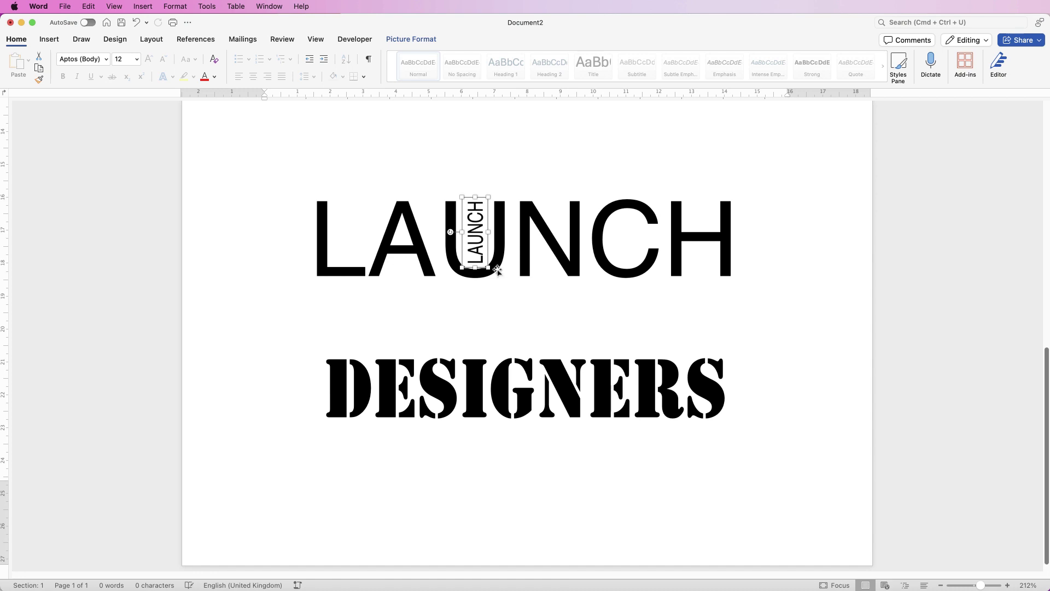
Group the small and large LAUNCH pictures and move the group up the page.
left_click(524, 241)
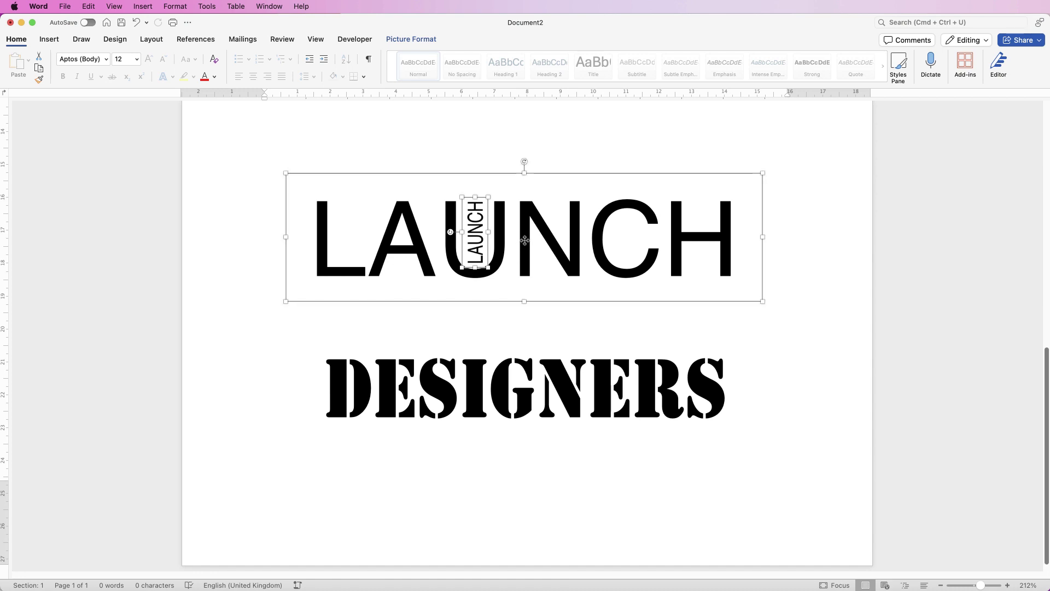
left_click(392, 40)
left_click(847, 60)
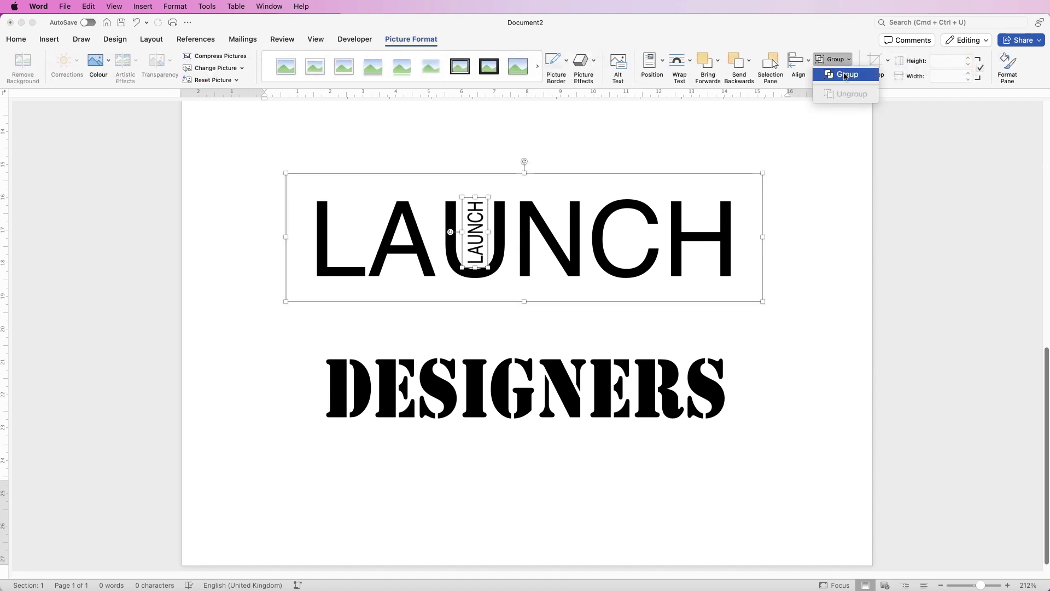
left_click(847, 73)
left_click_drag(557, 261, 556, 198)
left_click(553, 393)
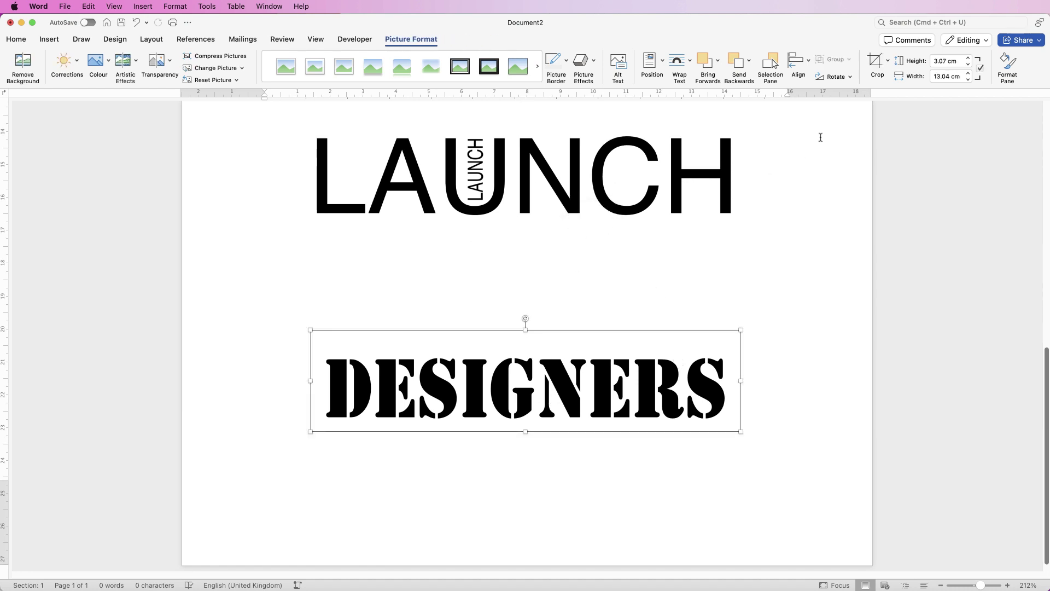
Duplicate DESIGNERS and crop the upper copy to DESIG and the lower copy to NERS.
left_click_drag(566, 373, 585, 470, "alt")
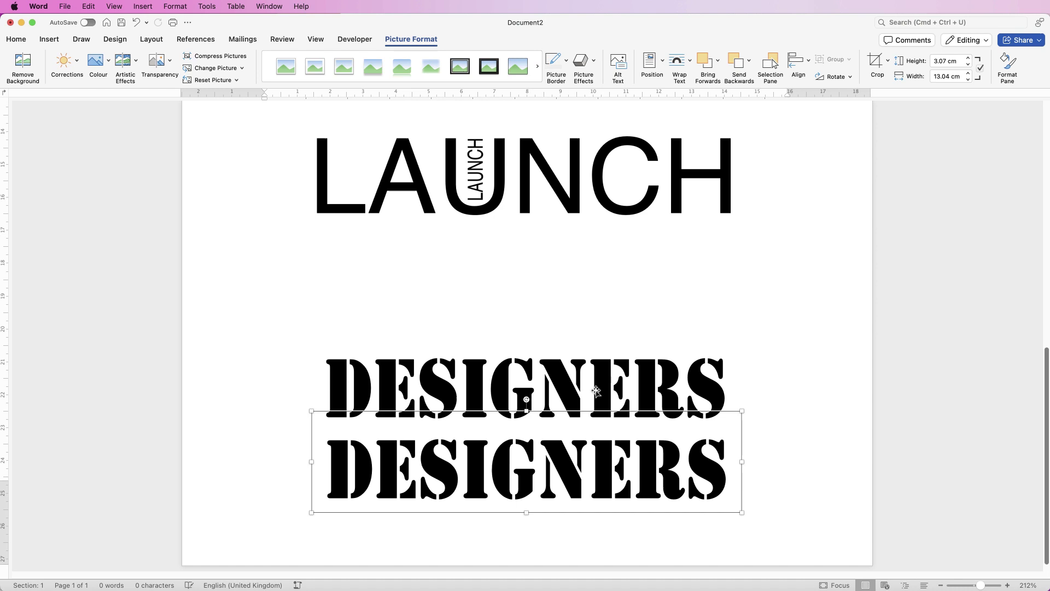
left_click(596, 383)
left_click(877, 61)
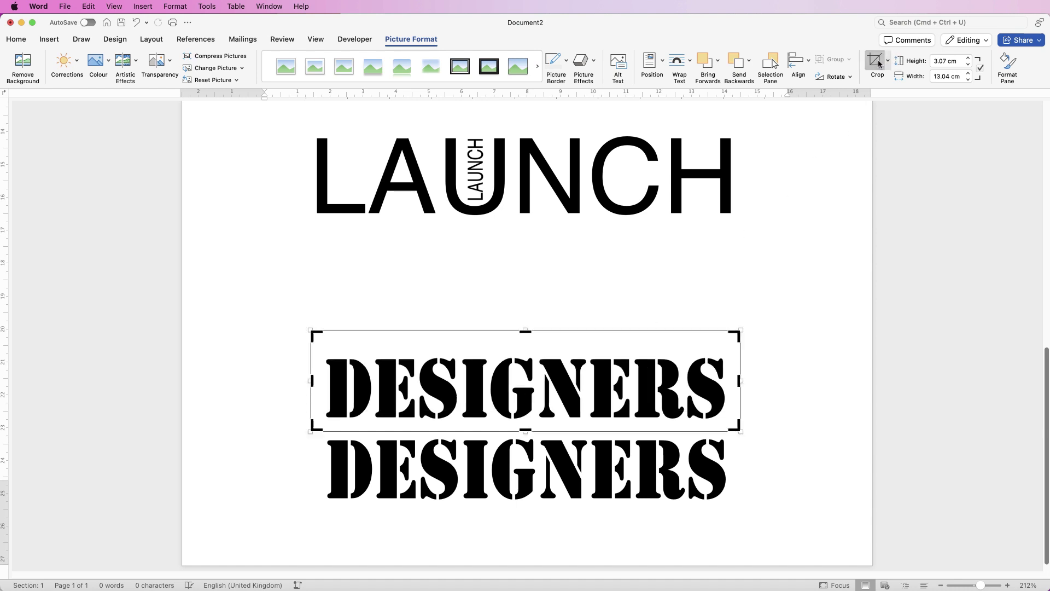
left_click_drag(739, 382, 536, 383)
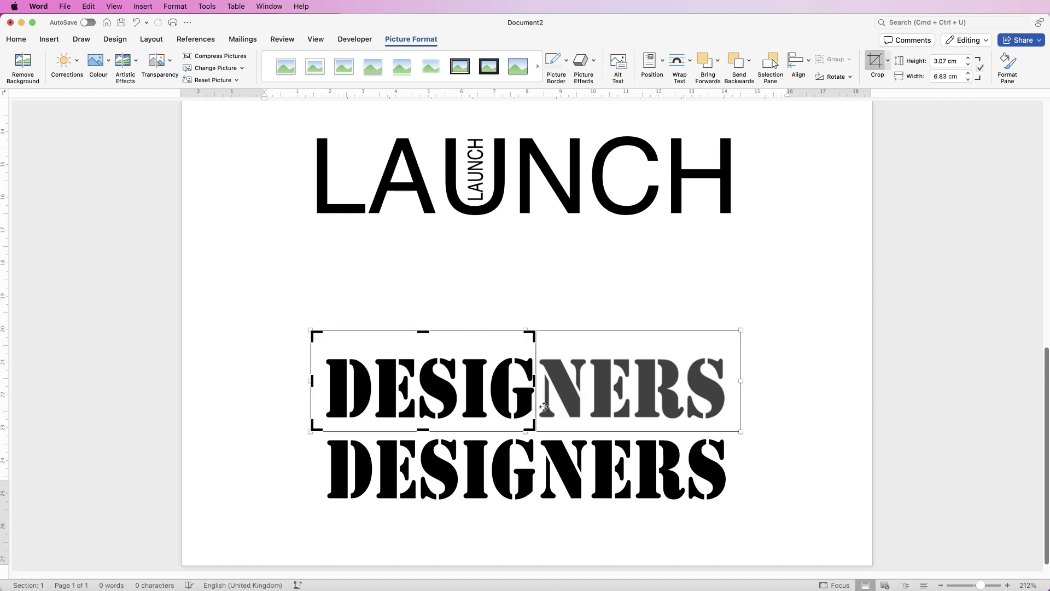
key("Escape")
left_click(595, 491)
left_click(878, 61)
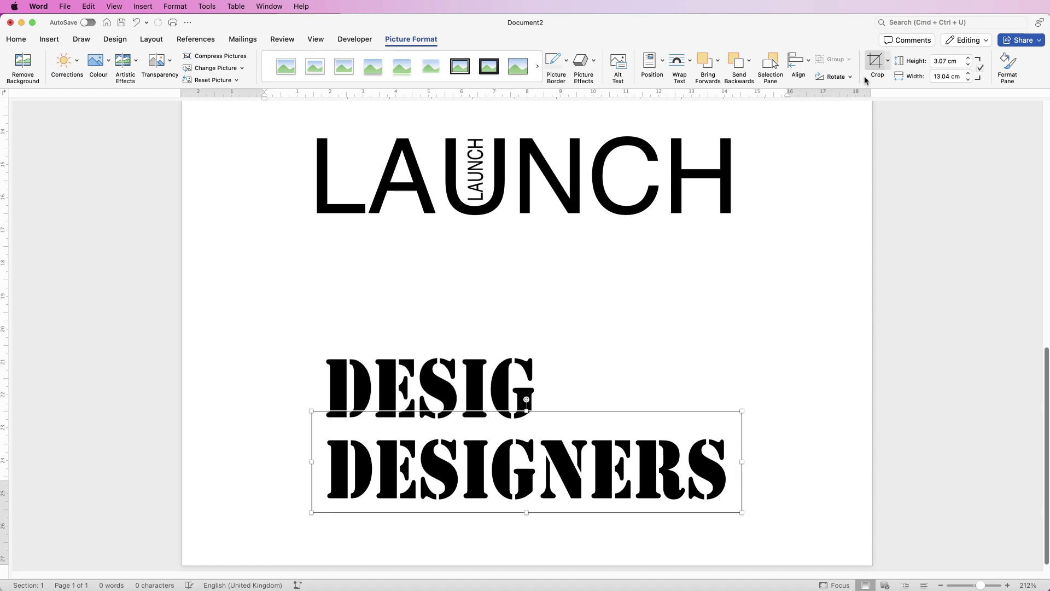
left_click_drag(312, 463, 536, 464)
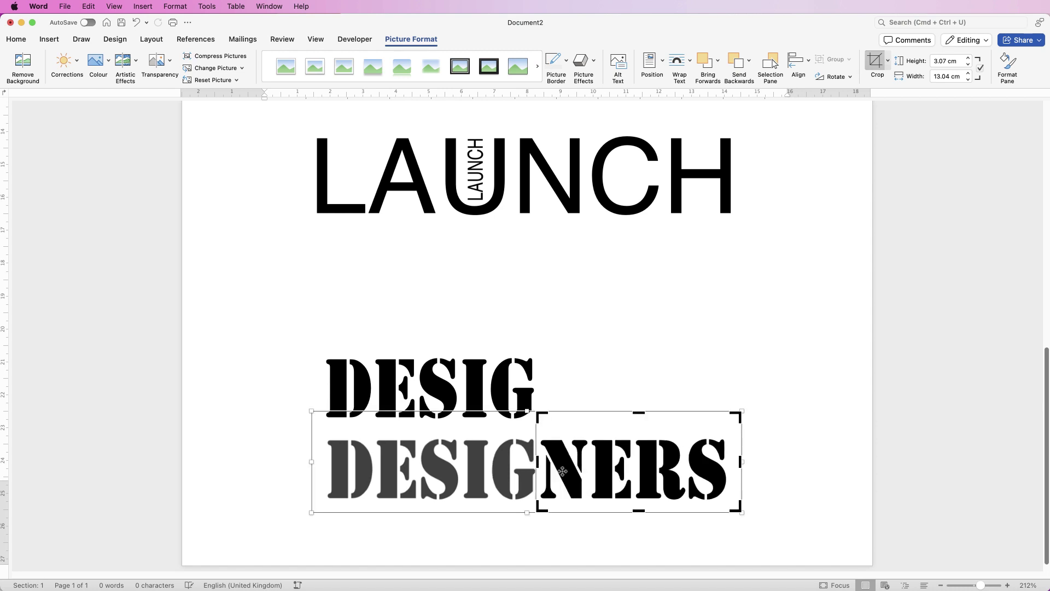
key("Escape")
Stack DESIG above NERS, widen NERS to match, and group the two pieces.
left_click_drag(443, 384, 550, 299)
left_click_drag(650, 487, 546, 381)
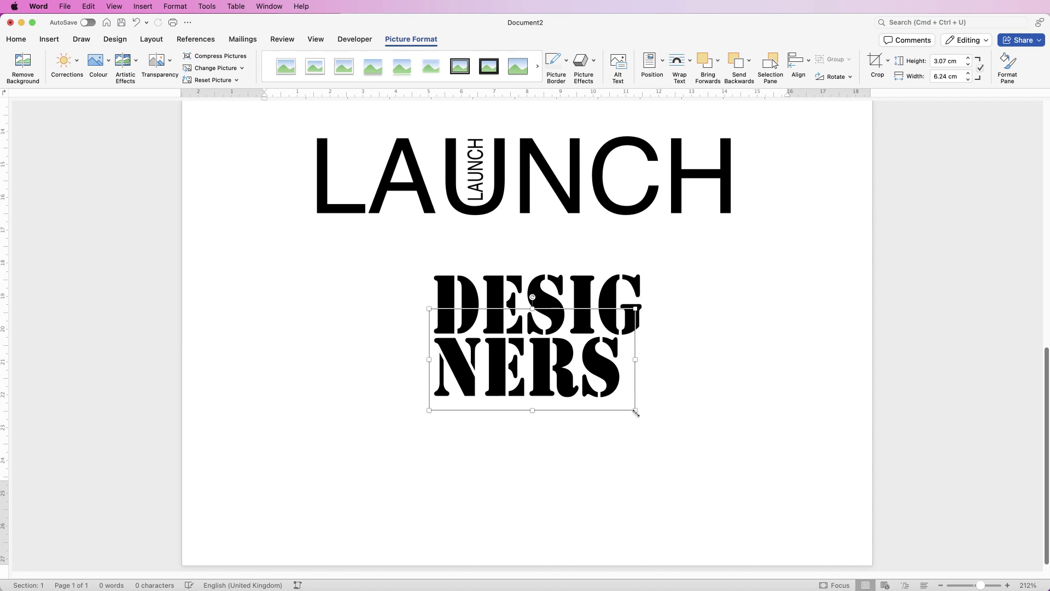
left_click_drag(635, 411, 654, 420)
left_click(602, 277, "shift")
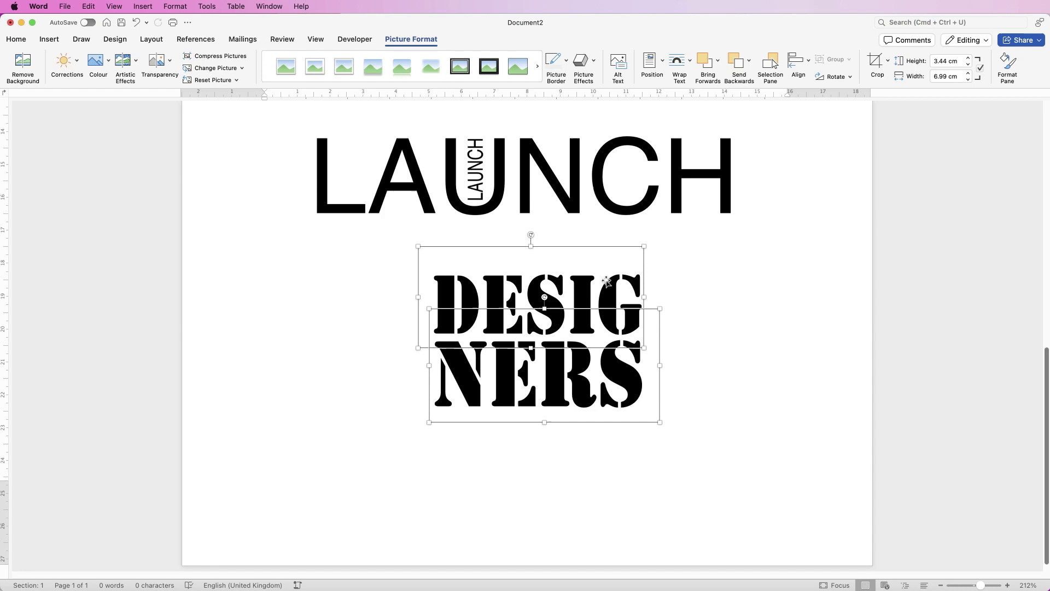
left_click(831, 59)
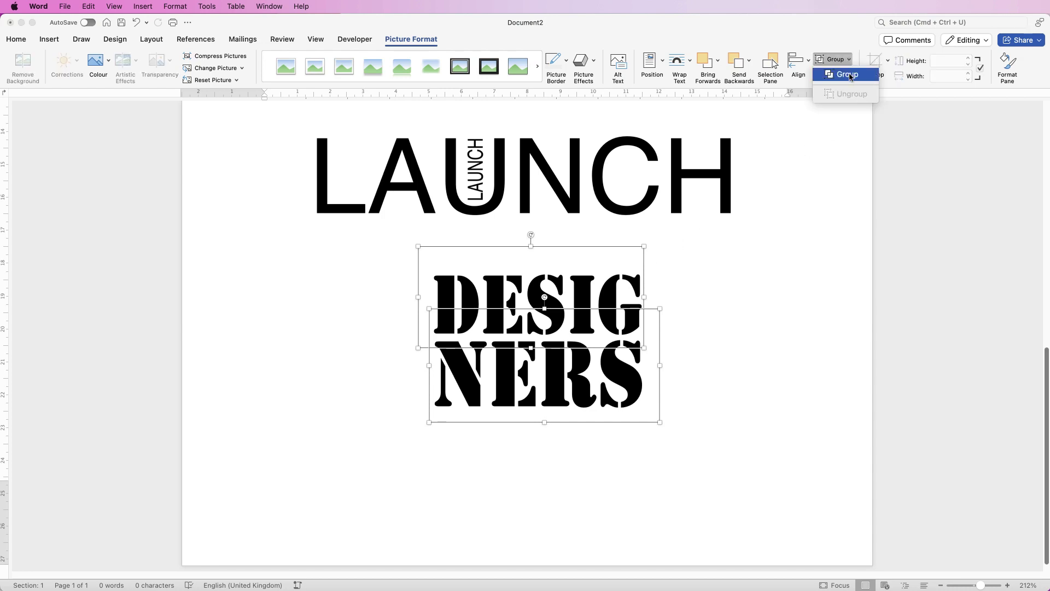
left_click(843, 77)
Nudge the DESIG/NERS group into place under LAUNCH and zoom out to 93% for the full page.
left_click_drag(583, 364, 555, 374)
left_click_drag(981, 587, 971, 586)
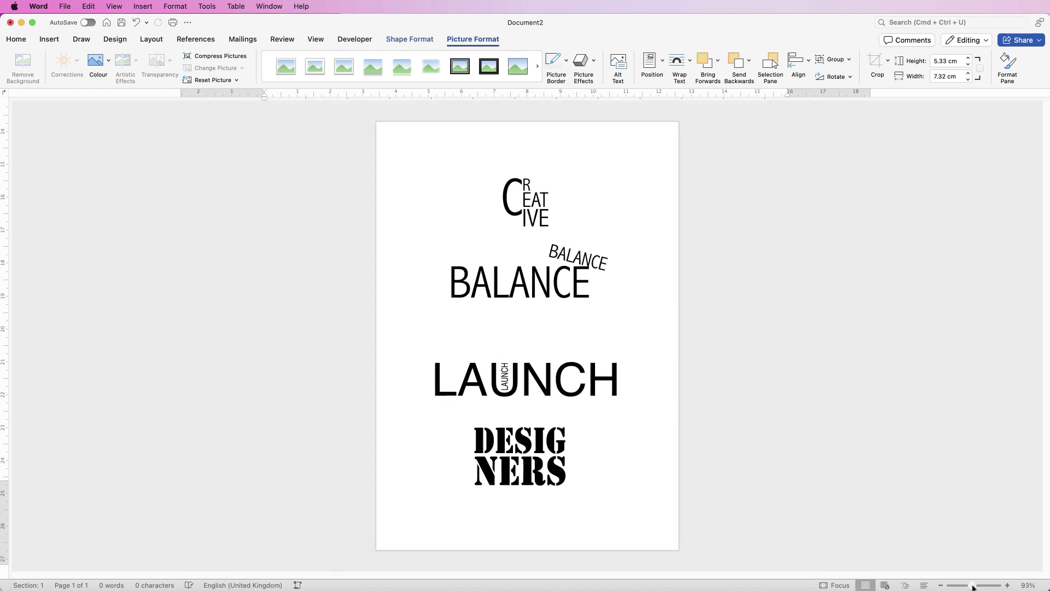
right_click(517, 440)
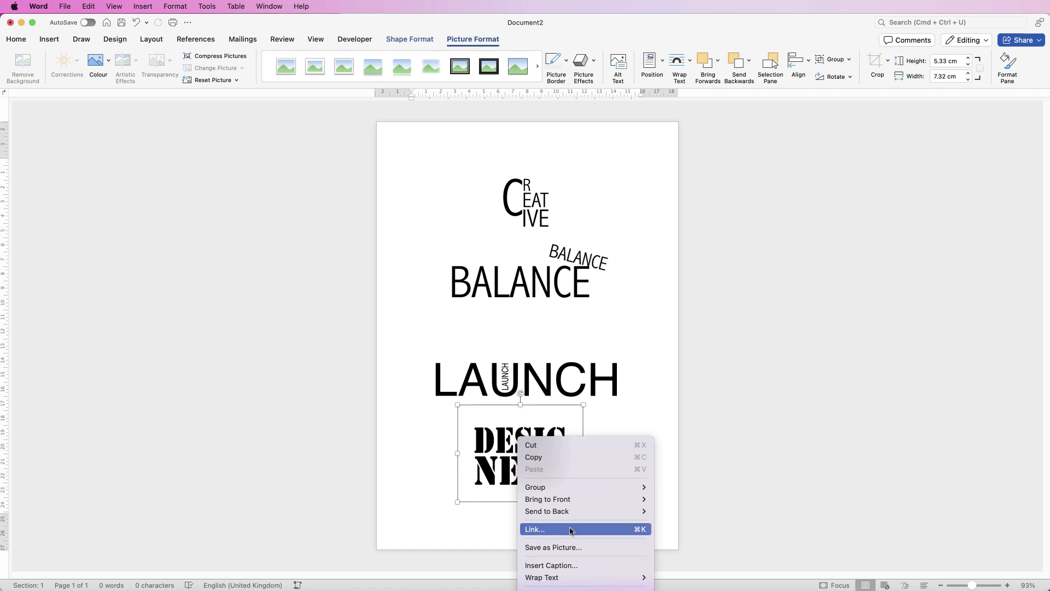
left_click(624, 422)
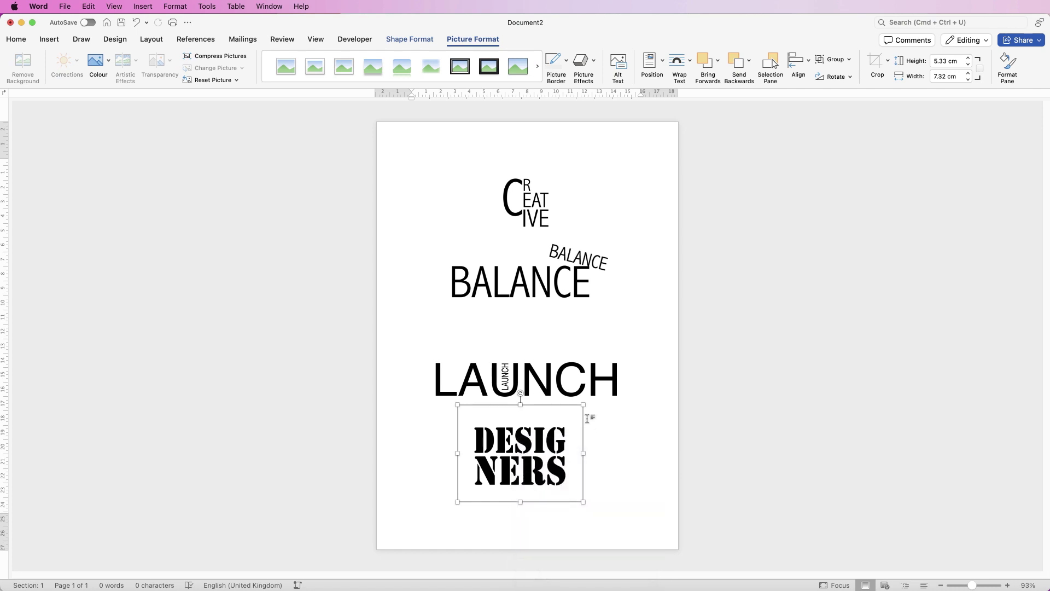